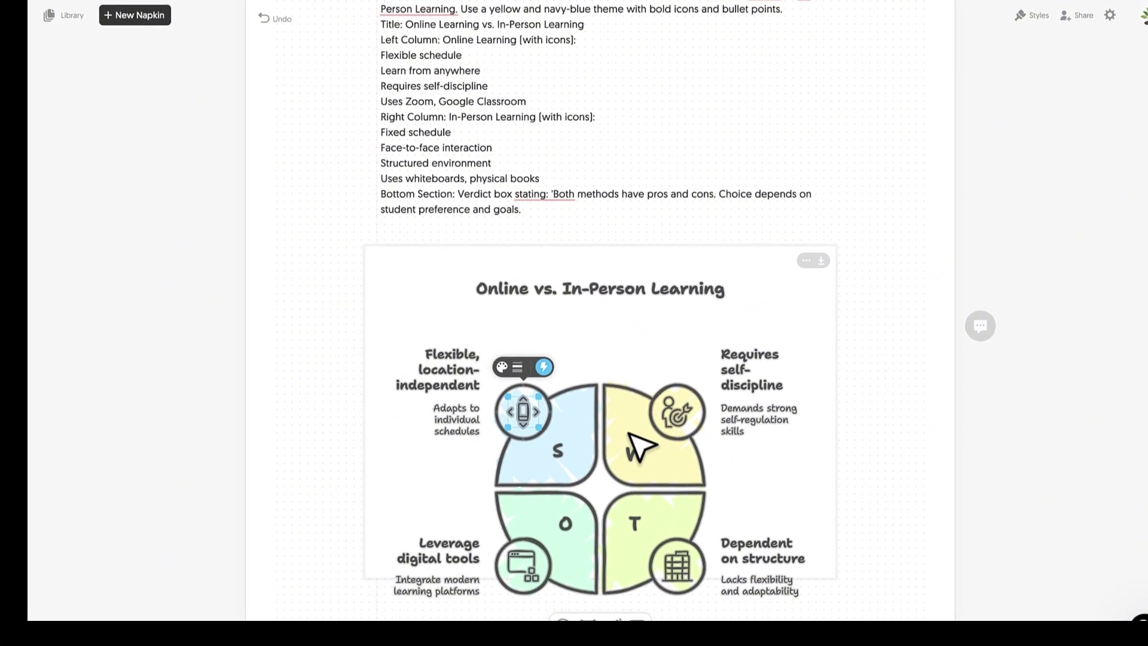
{"action": "left_click", "coordinate": [459, 344]}
{"action": "left_click", "coordinate": [419, 307]}
{"action": "left_click", "coordinate": [533, 299]}
{"action": "left_click", "coordinate": [487, 272]}
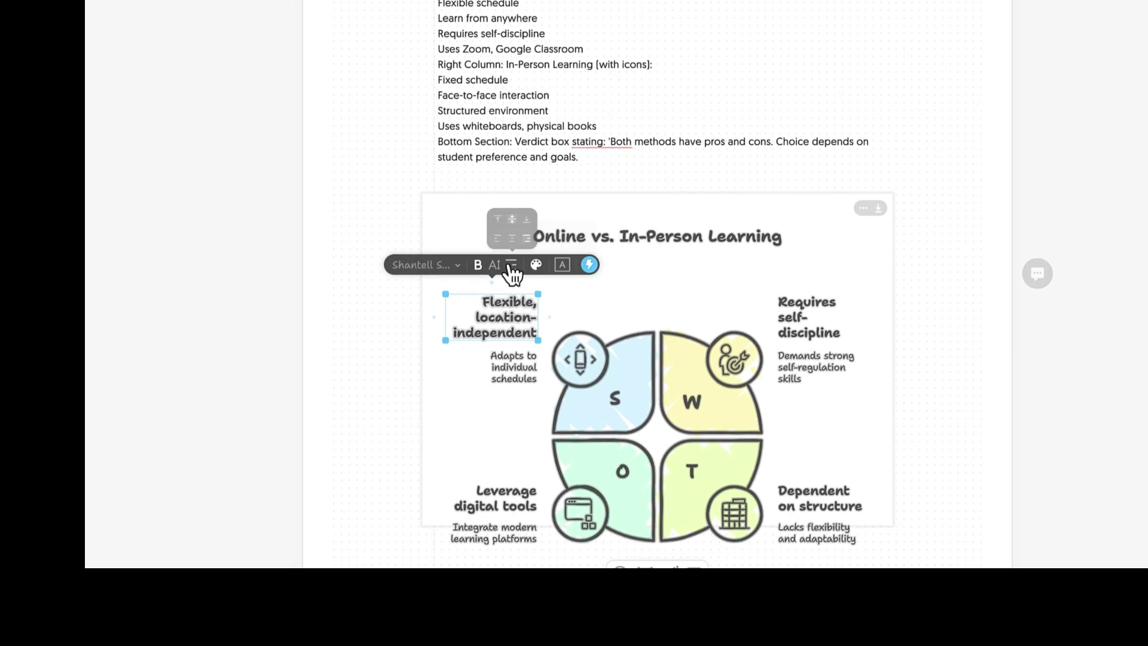
{"action": "left_click", "coordinate": [515, 246]}
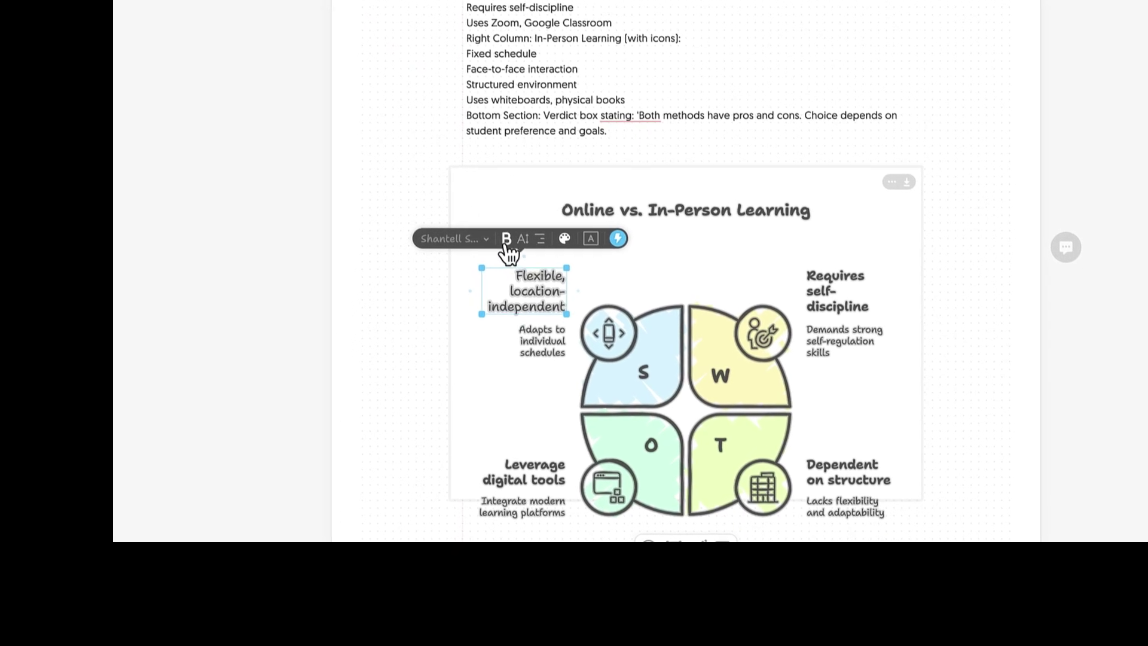
{"action": "left_click", "coordinate": [584, 245]}
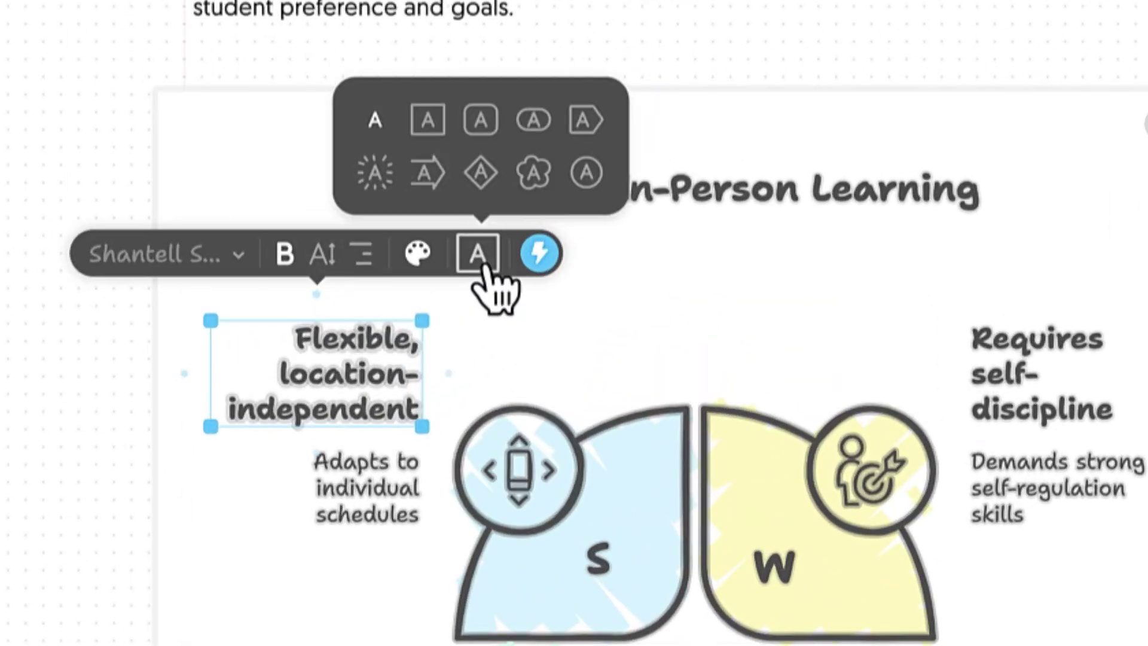
{"action": "left_click", "coordinate": [540, 253]}
{"action": "left_click", "coordinate": [417, 254]}
{"action": "left_click", "coordinate": [485, 263]}
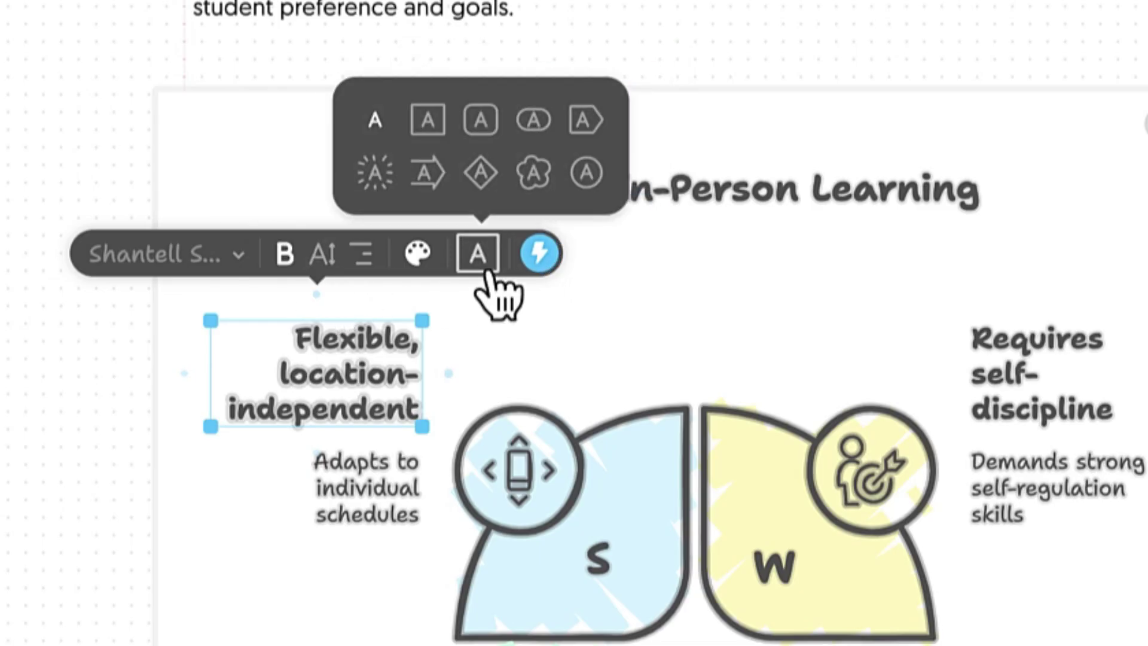
{"action": "left_click", "coordinate": [488, 272]}
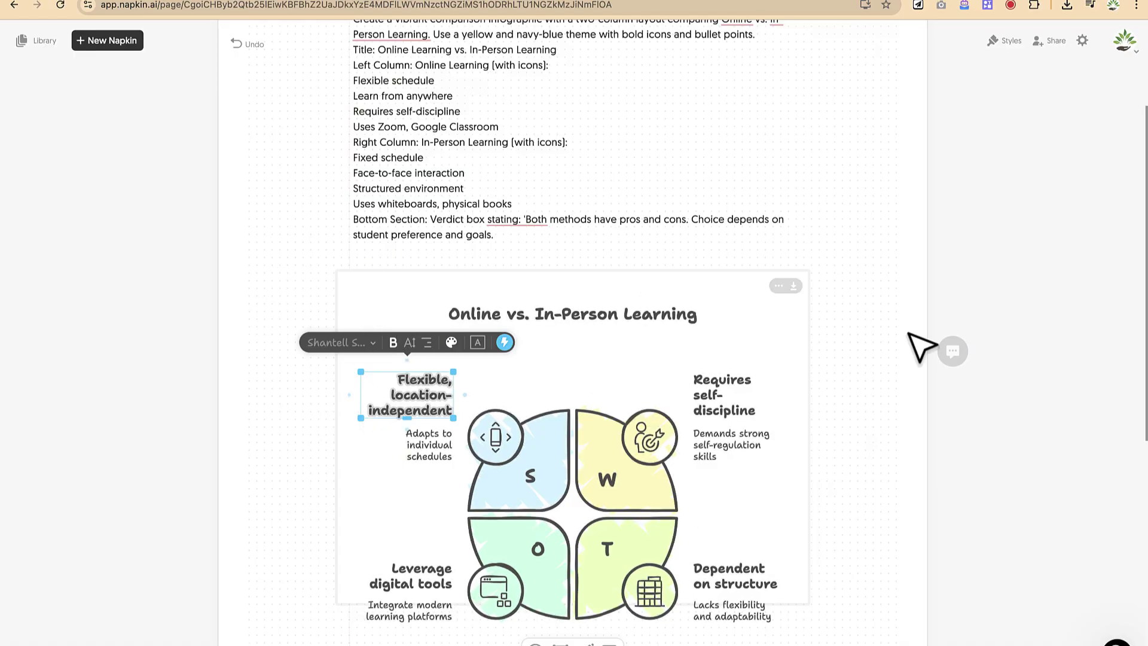
{"action": "scroll", "coordinate": [910, 336], "scroll_direction": "down", "scroll_amount": 1}
{"action": "scroll", "coordinate": [918, 347], "scroll_direction": "down", "scroll_amount": 4}
{"action": "scroll", "coordinate": [918, 346], "scroll_direction": "up", "scroll_amount": 5}
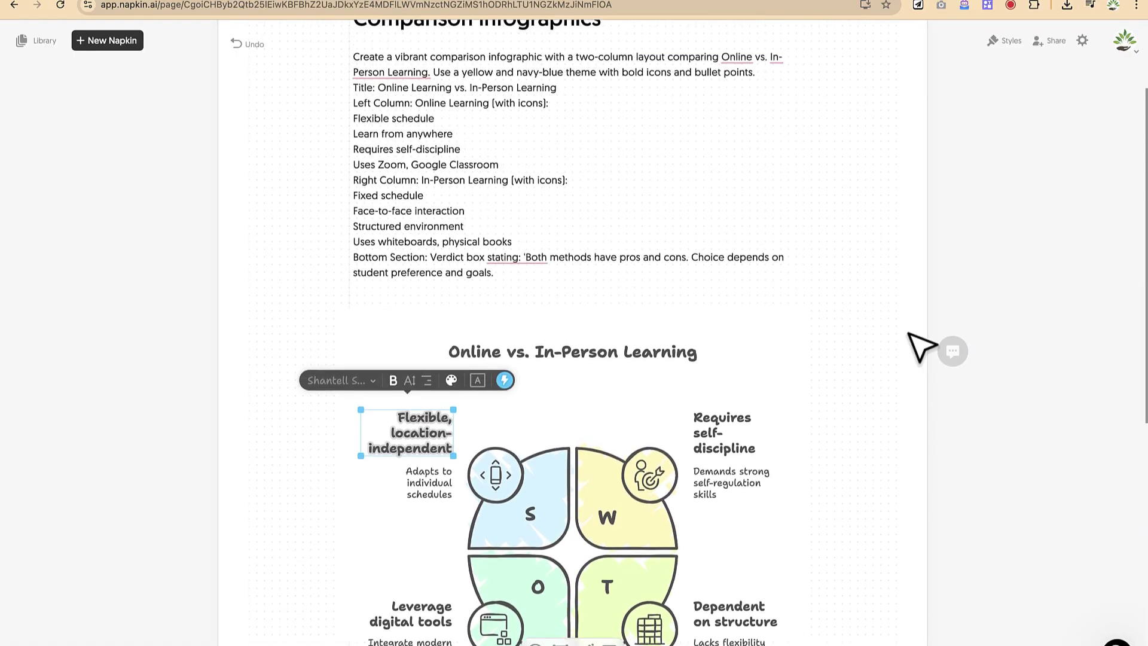
Export the comparison infographic as a PNG file
{"action": "mouse_move", "coordinate": [802, 325]}
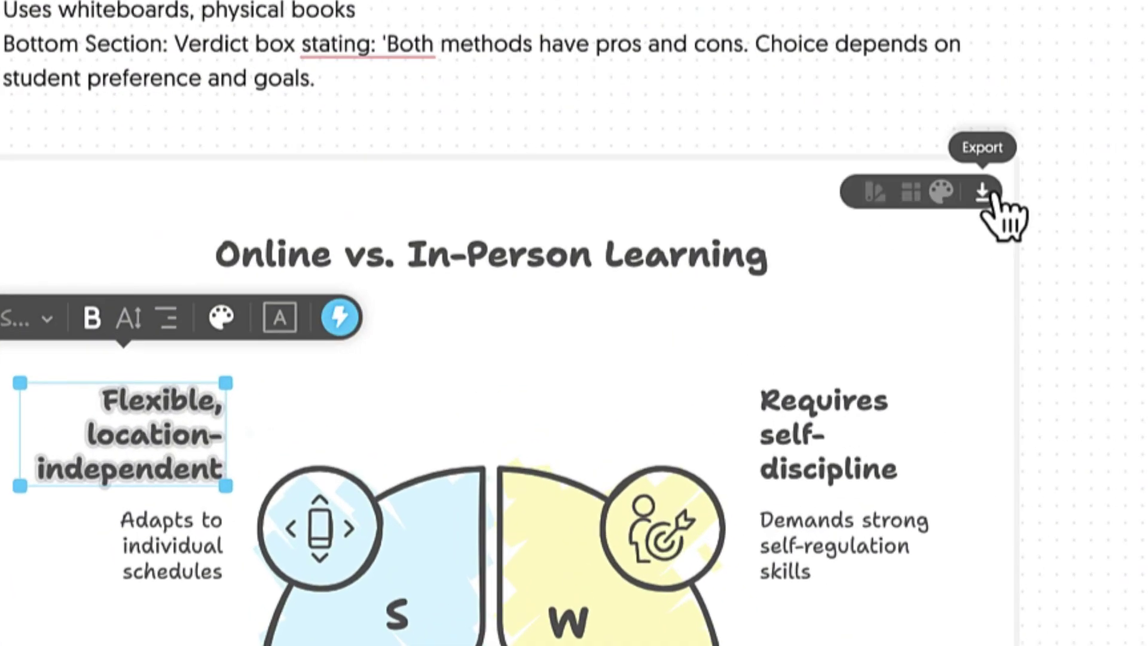
{"action": "mouse_move", "coordinate": [916, 197]}
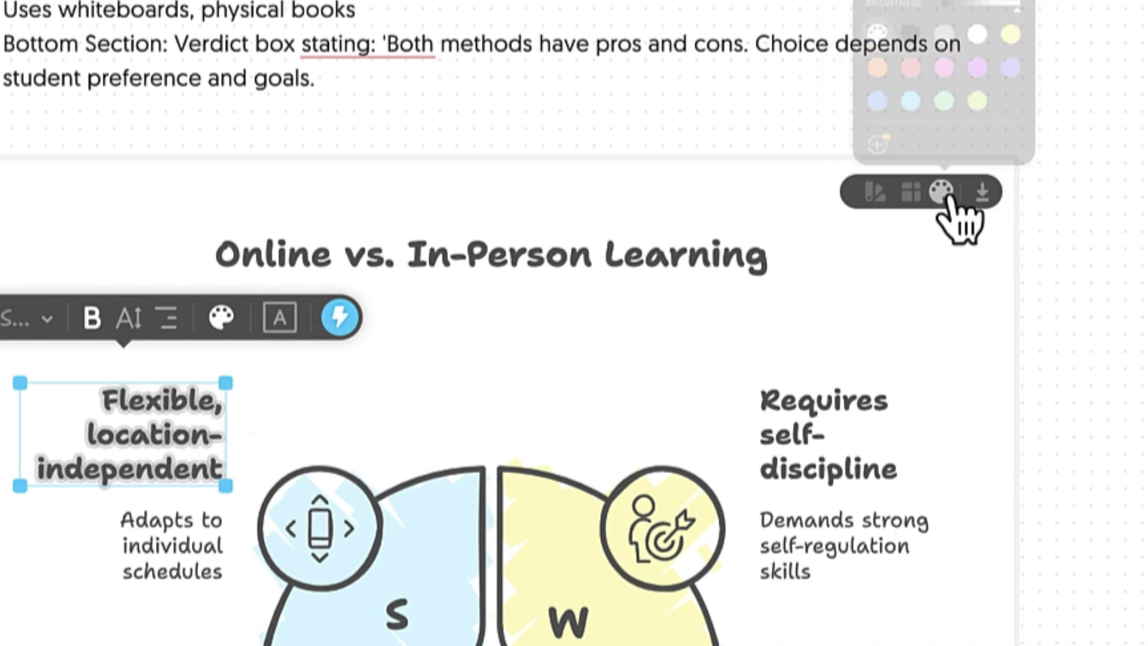
{"action": "left_click", "coordinate": [983, 193]}
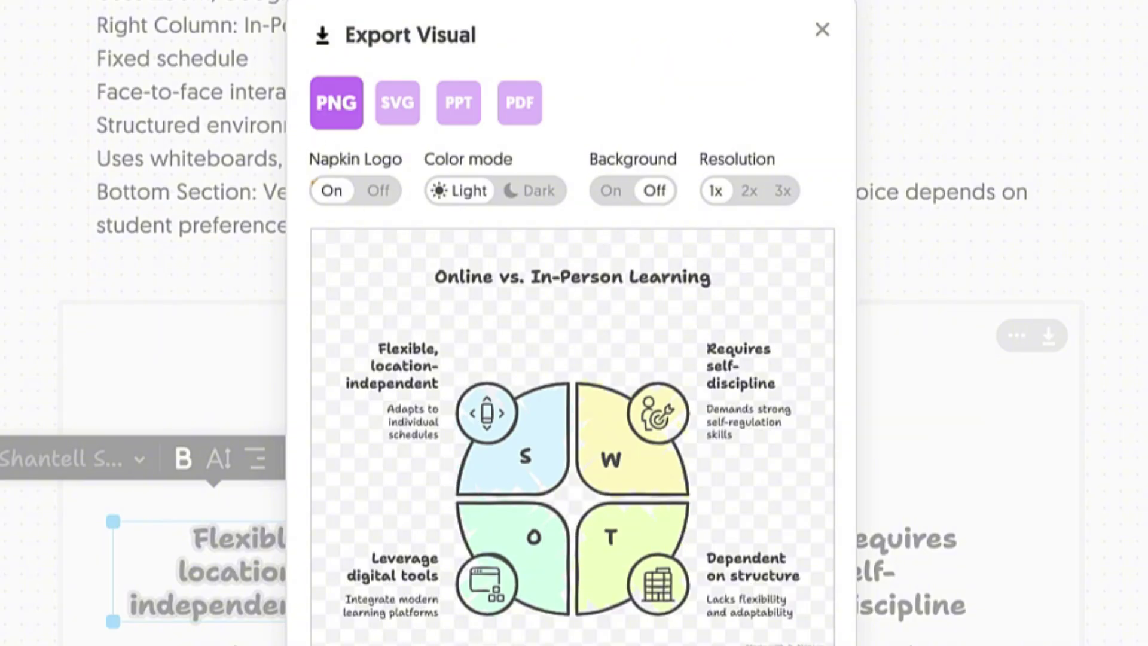
{"action": "left_click", "coordinate": [661, 440]}
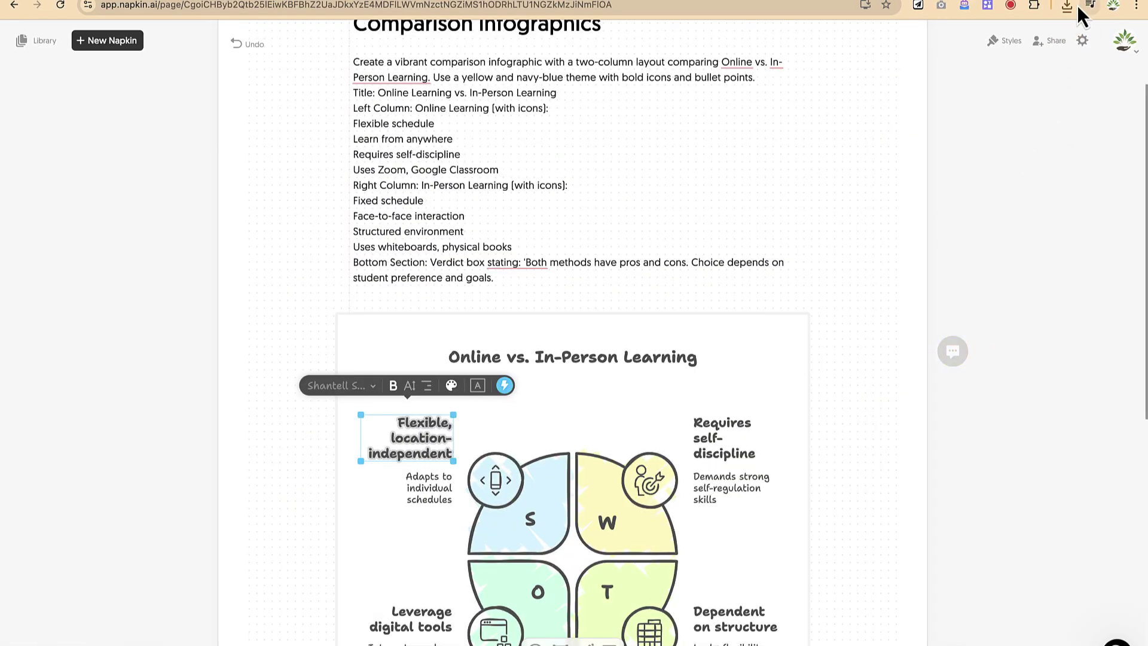
View the downloaded 'Comparison infographics - selection.png' in Preview, then return to Napkin
{"action": "left_click", "coordinate": [1069, 6]}
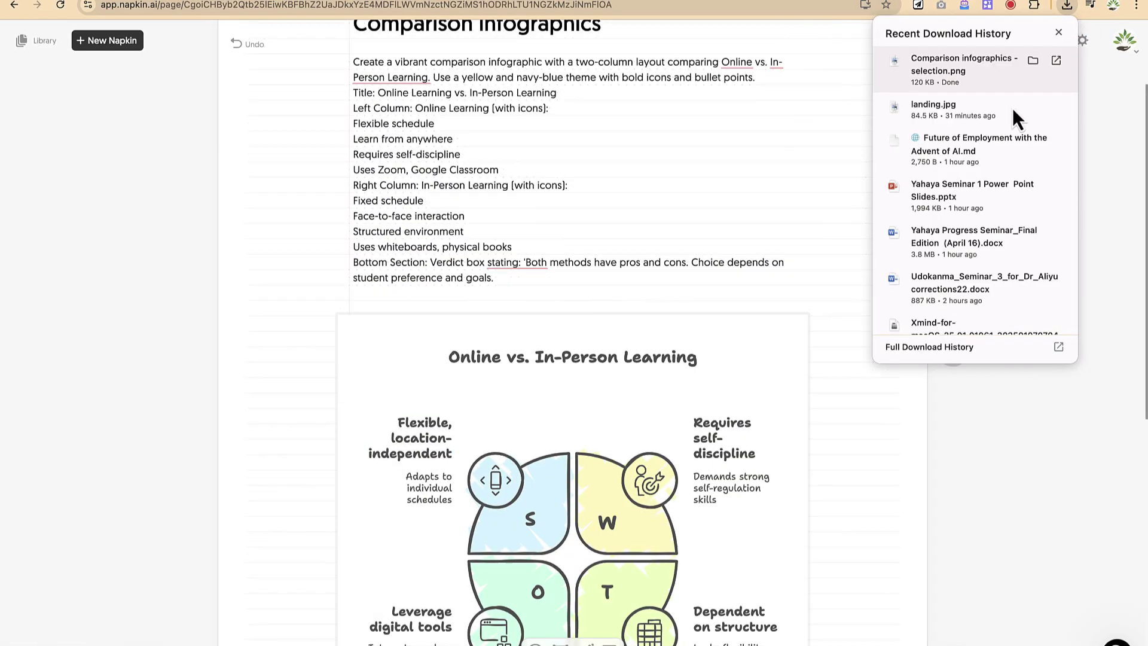
{"action": "left_click", "coordinate": [979, 66]}
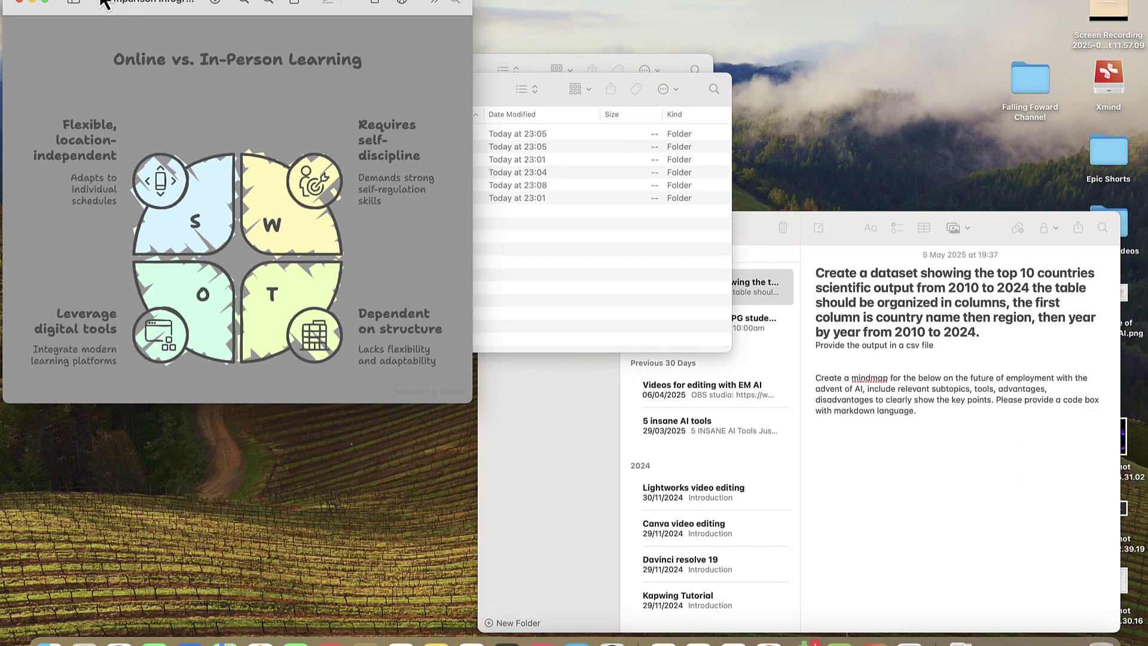
{"action": "left_click", "coordinate": [18, 3]}
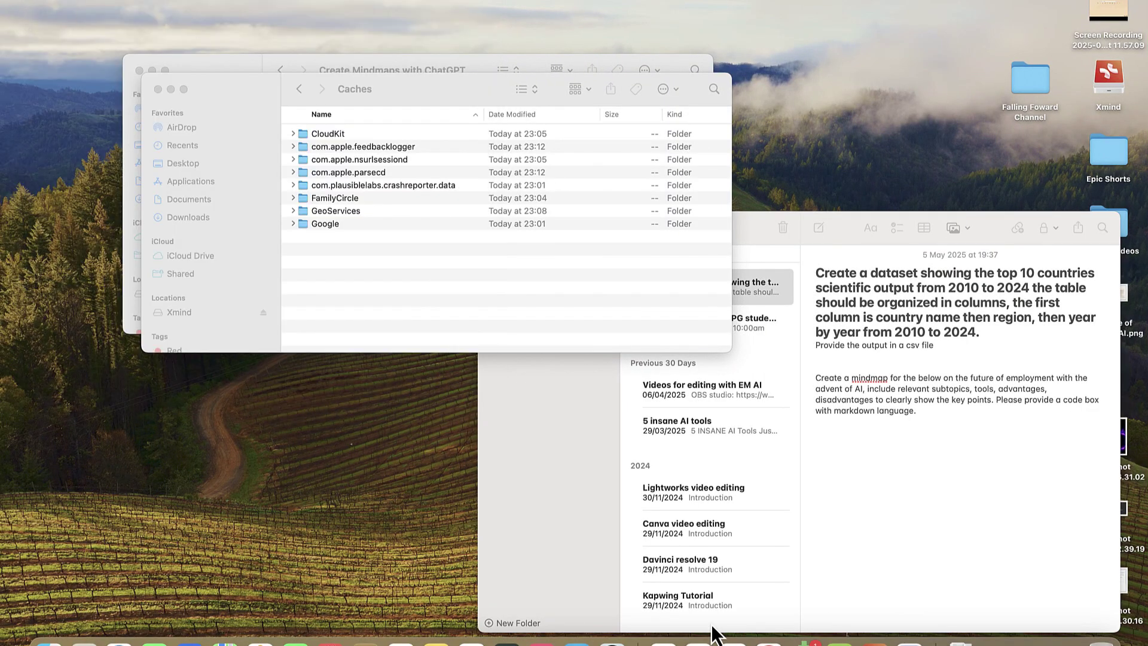
{"action": "left_click", "coordinate": [769, 635]}
Leave the finished napkin for the ChatGPT tab showing the '3. Comparison Infographic' prompt
{"action": "scroll", "coordinate": [714, 481], "scroll_direction": "down", "scroll_amount": 2}
{"action": "scroll", "coordinate": [692, 410], "scroll_direction": "up", "scroll_amount": 2}
{"action": "scroll", "coordinate": [693, 341], "scroll_direction": "down", "scroll_amount": 2}
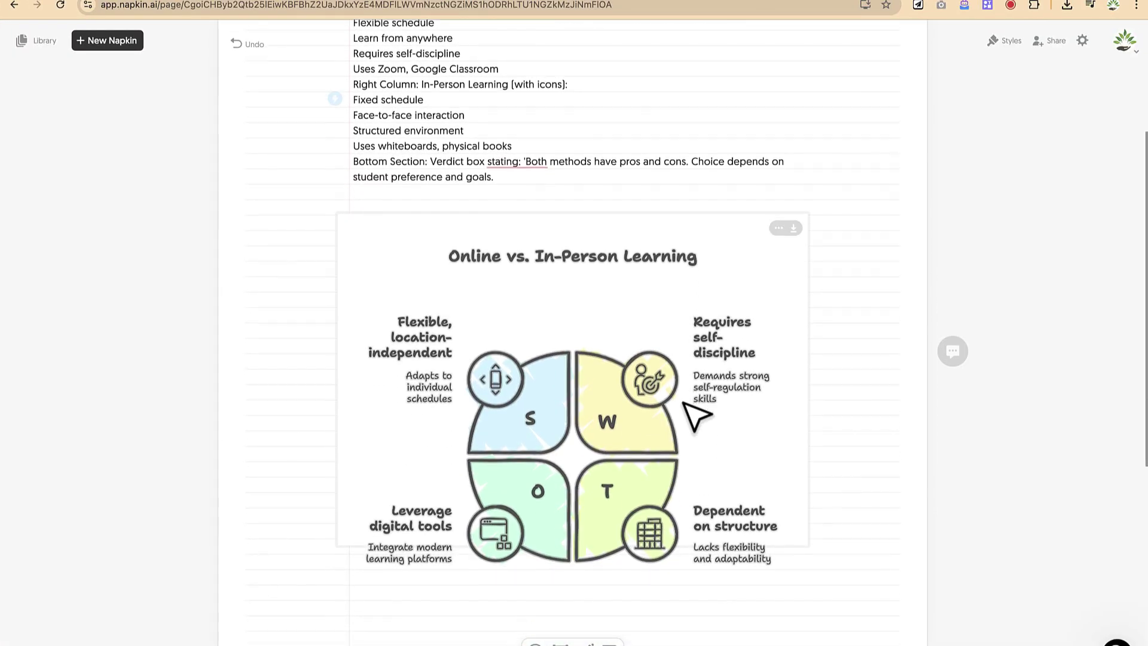
{"action": "scroll", "coordinate": [697, 416], "scroll_direction": "down", "scroll_amount": 4}
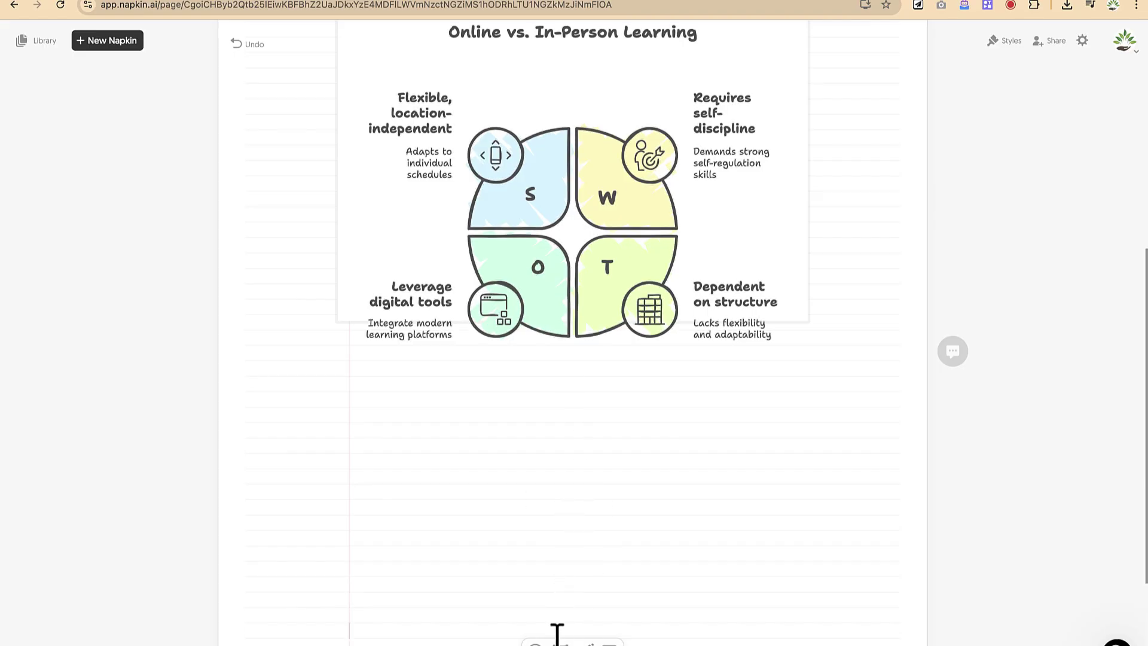
{"action": "scroll", "coordinate": [439, 445], "scroll_direction": "up", "scroll_amount": 6}
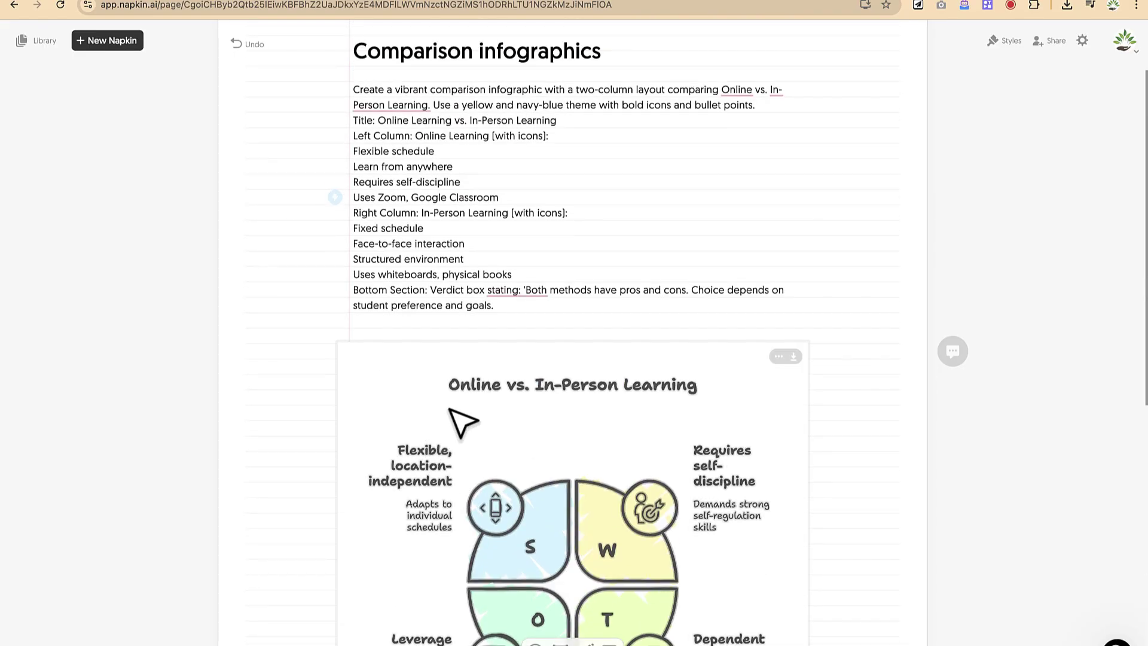
{"action": "key", "text": "ctrl+Tab"}
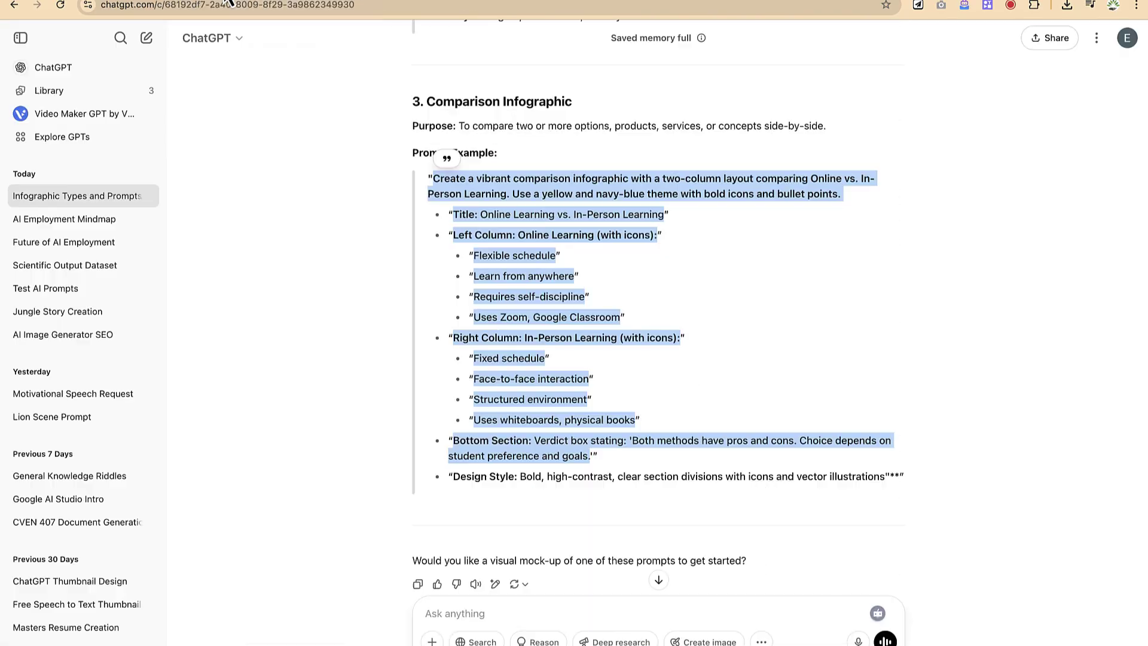
Select the '2. Timeline Infographic' civil engineering prompt, then go back to Napkin AI
{"action": "left_click", "coordinate": [476, 263]}
{"action": "scroll", "coordinate": [472, 303], "scroll_direction": "up", "scroll_amount": 8}
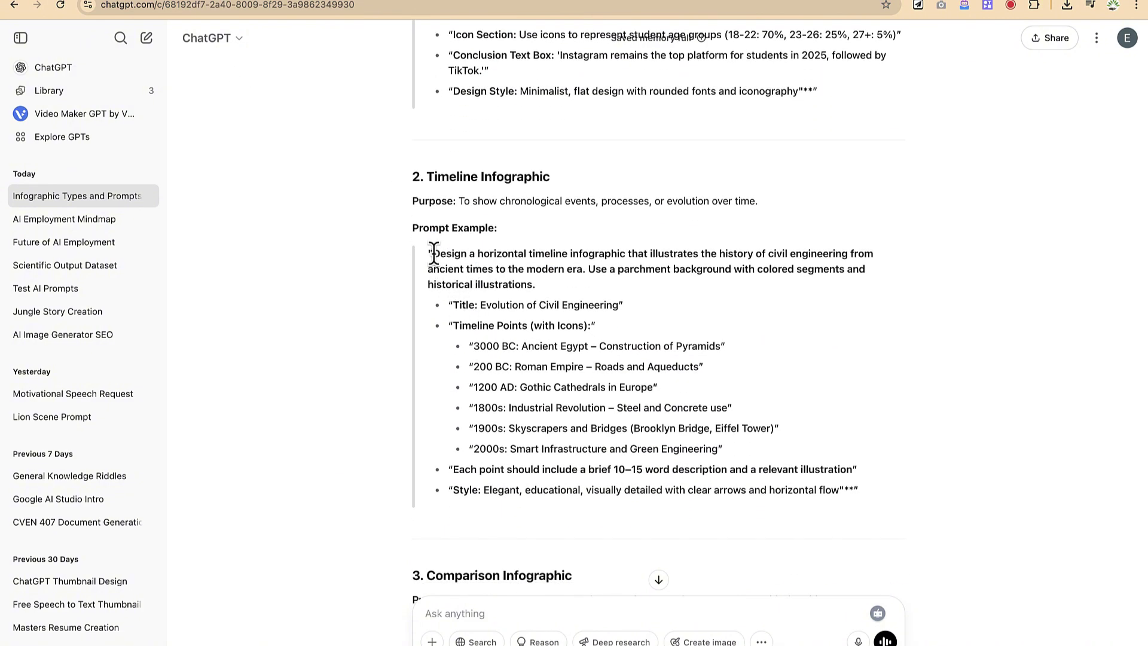
{"action": "left_click_drag", "start_coordinate": [434, 252], "coordinate": [783, 518]}
{"action": "key", "text": "ctrl+c"}
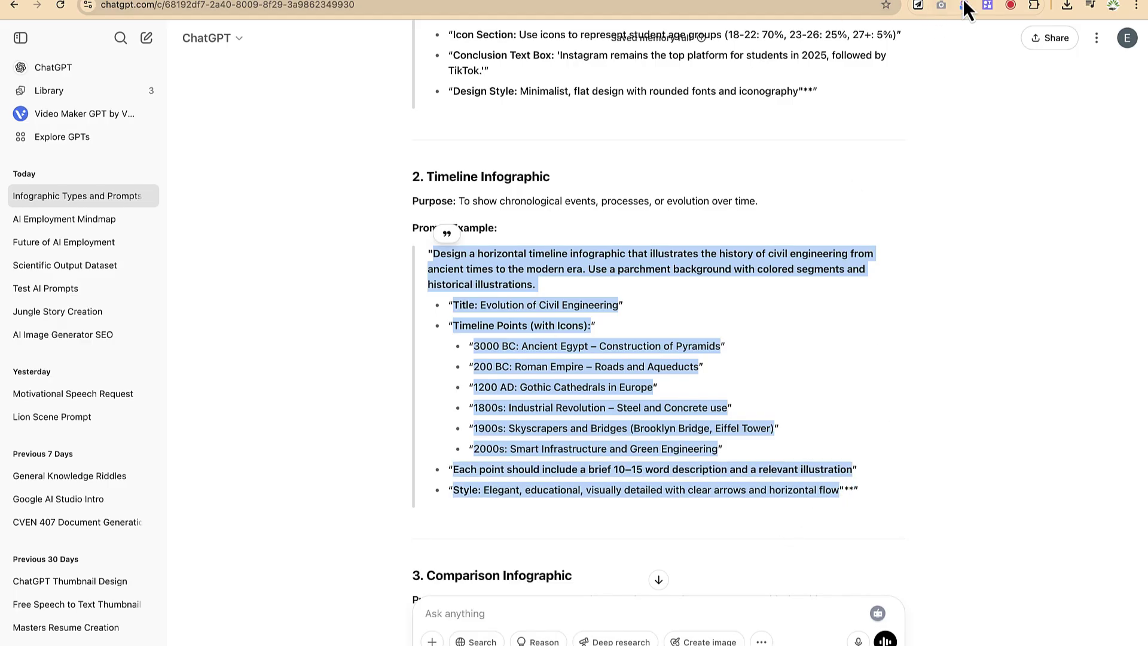
{"action": "left_click", "coordinate": [1016, 0]}
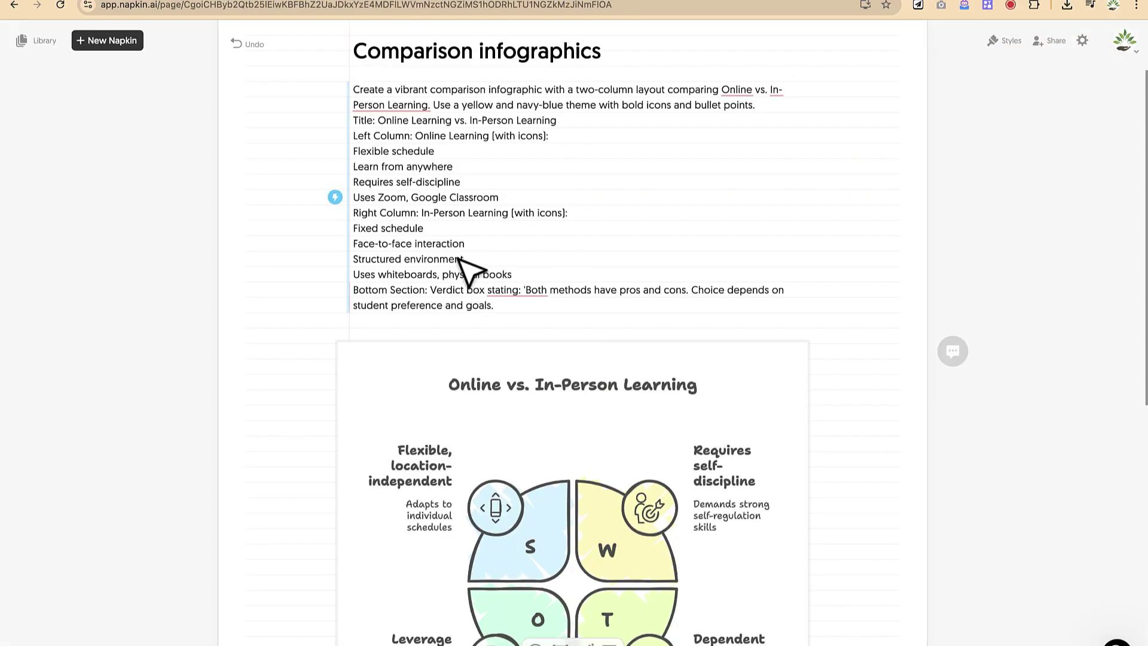
Create a new blank napkin and paste in the civil engineering timeline prompt
{"action": "left_click", "coordinate": [103, 37]}
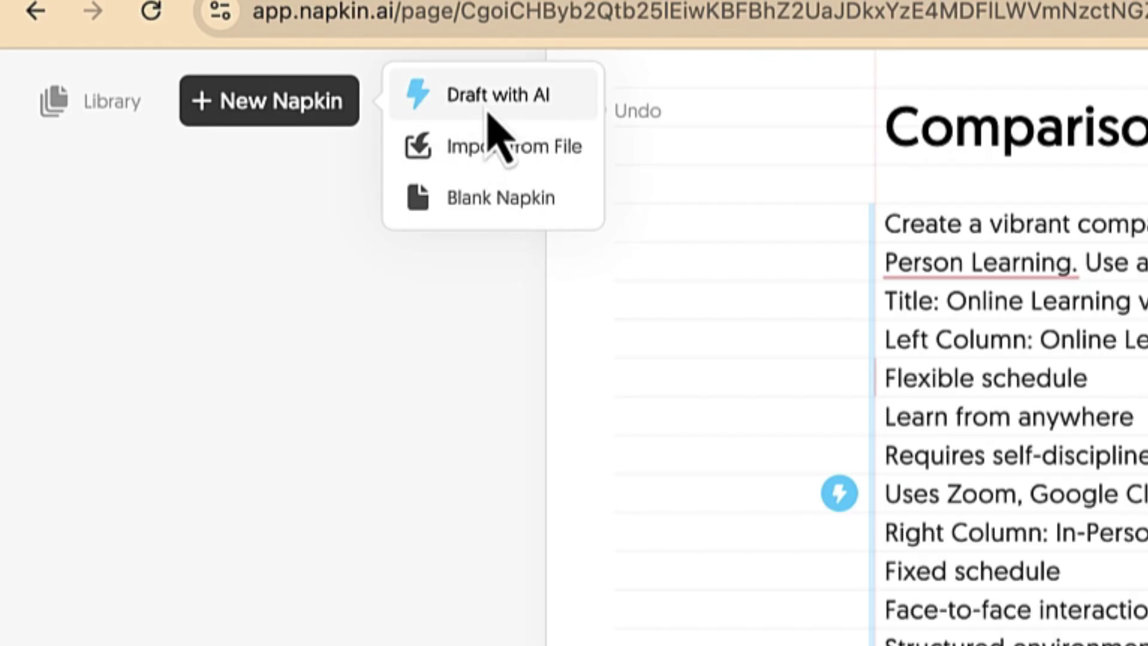
{"action": "left_click", "coordinate": [519, 204]}
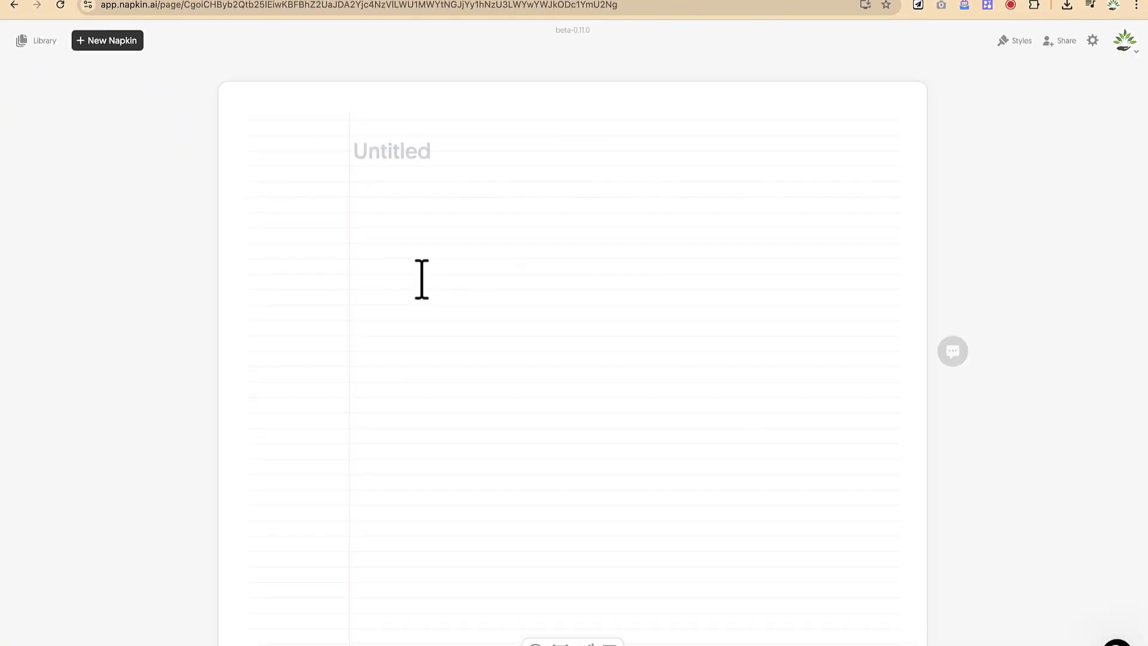
{"action": "key", "text": "ctrl+v"}
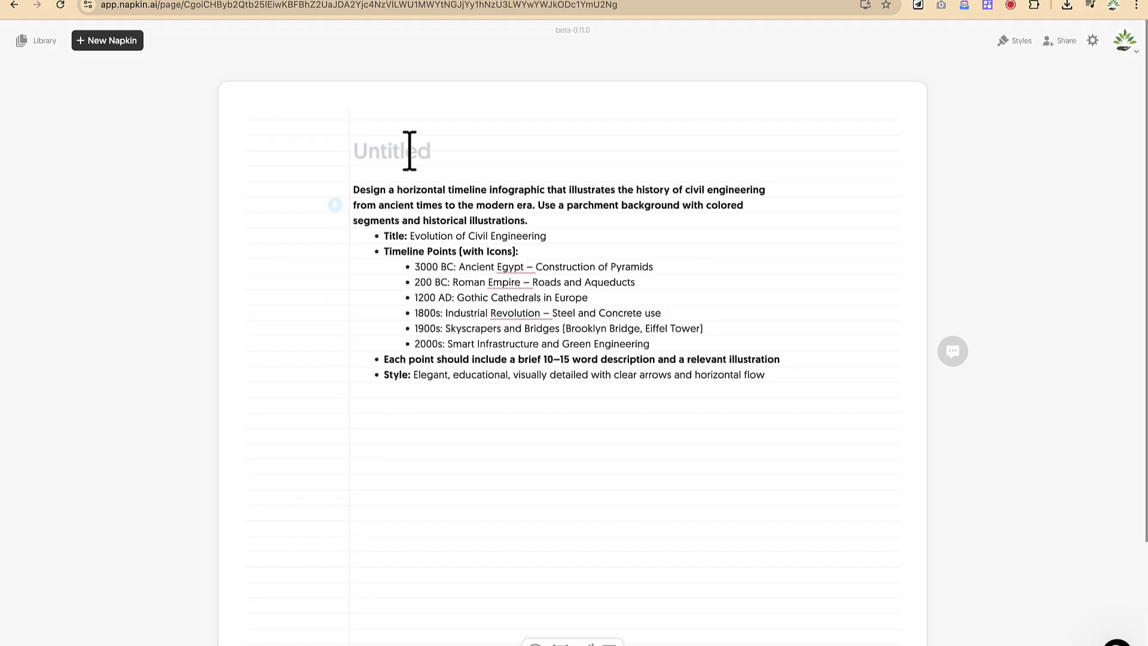
Title the napkin 'horizontal timeline infograph' and select the prompt text
{"action": "left_click", "coordinate": [409, 150]}
{"action": "type", "text": "horizontal timeline i"}
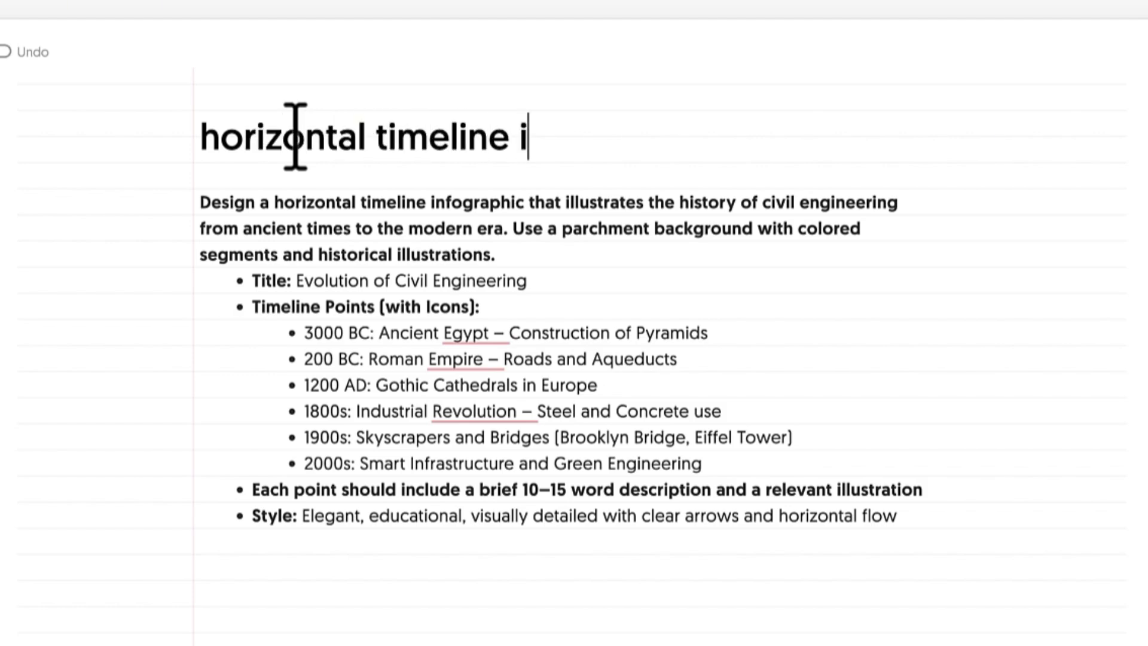
{"action": "type", "text": "h"}
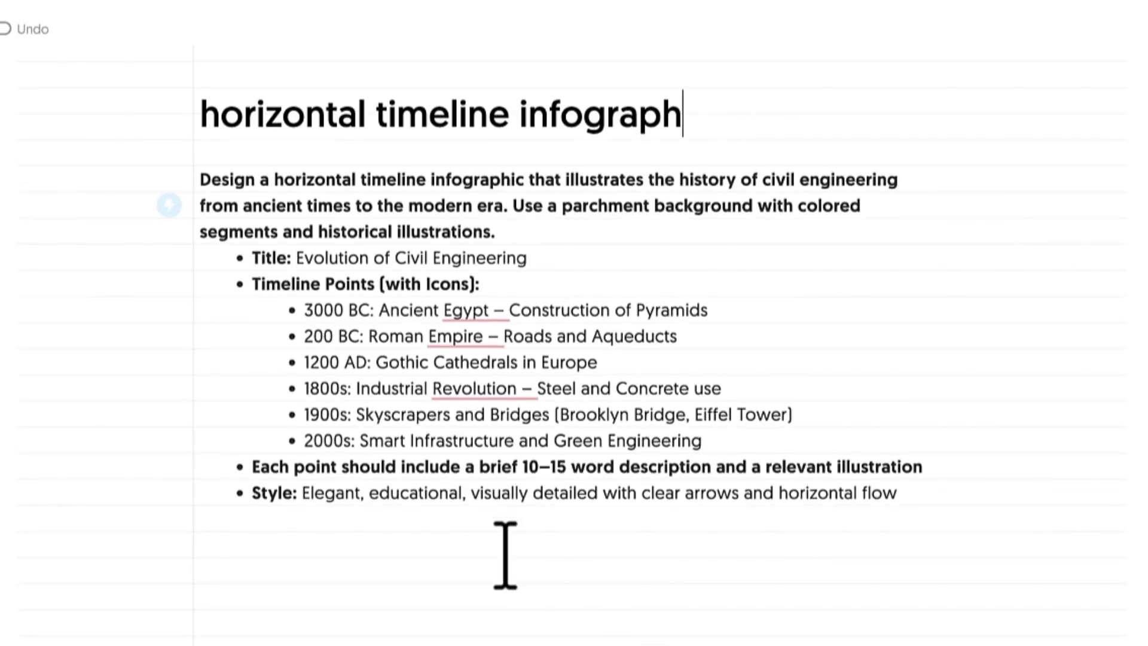
{"action": "left_click_drag", "start_coordinate": [957, 490], "coordinate": [215, 46]}
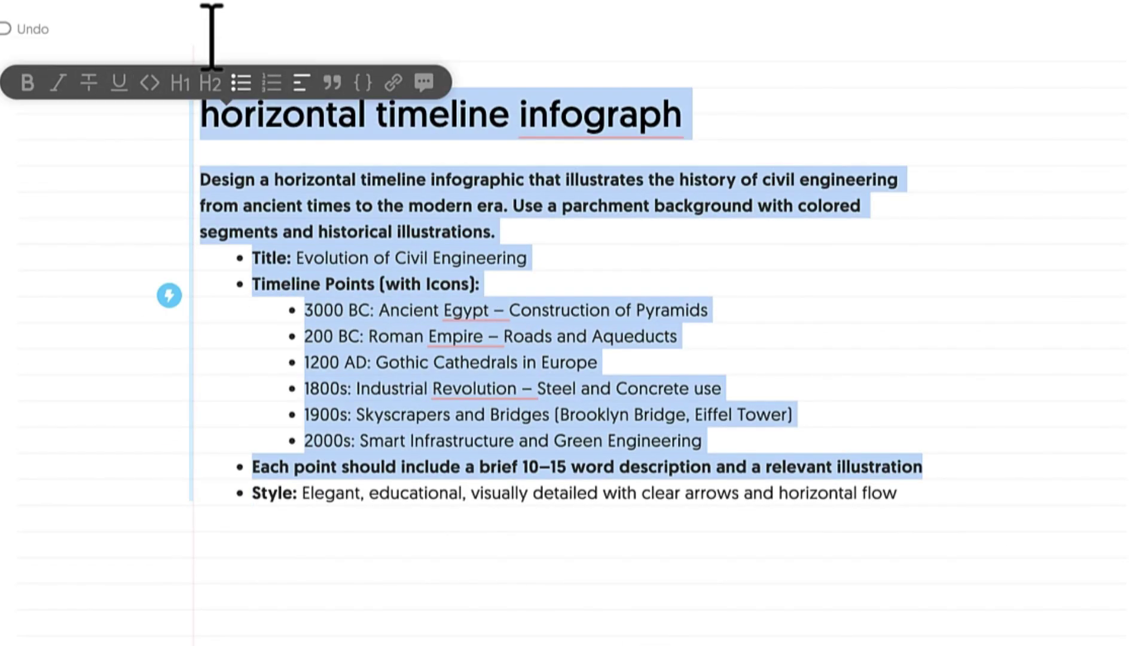
Generate a visual from the prompt and preview curved, filled-dot and pastel timeline variants
{"action": "left_click", "coordinate": [170, 296]}
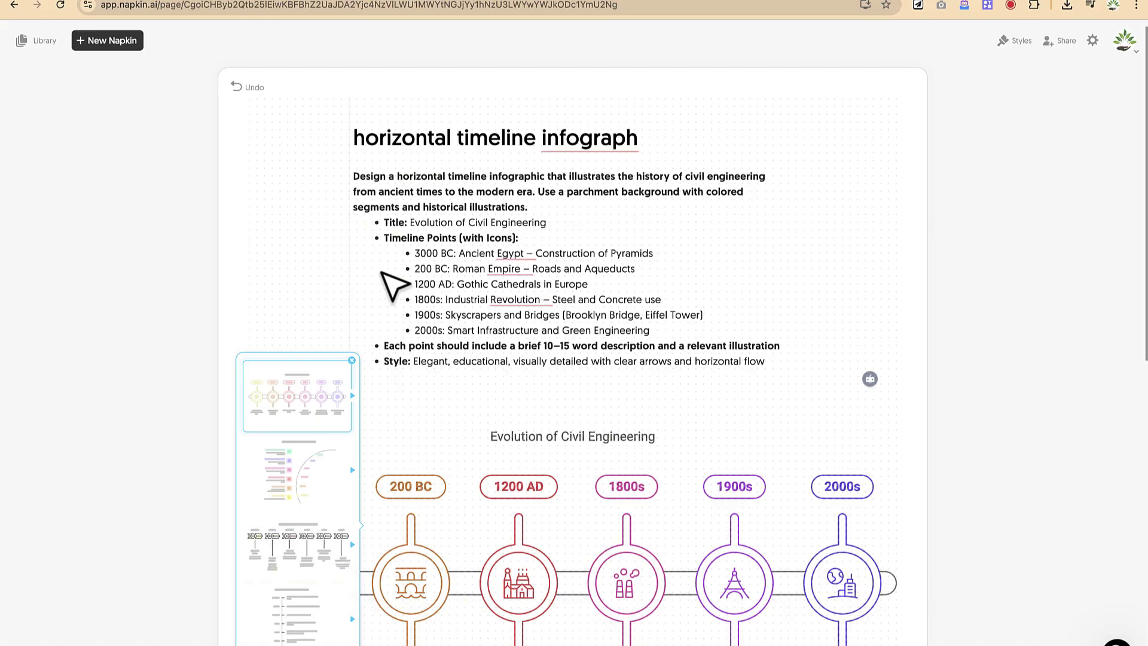
{"action": "scroll", "coordinate": [466, 505], "scroll_direction": "down", "scroll_amount": 2}
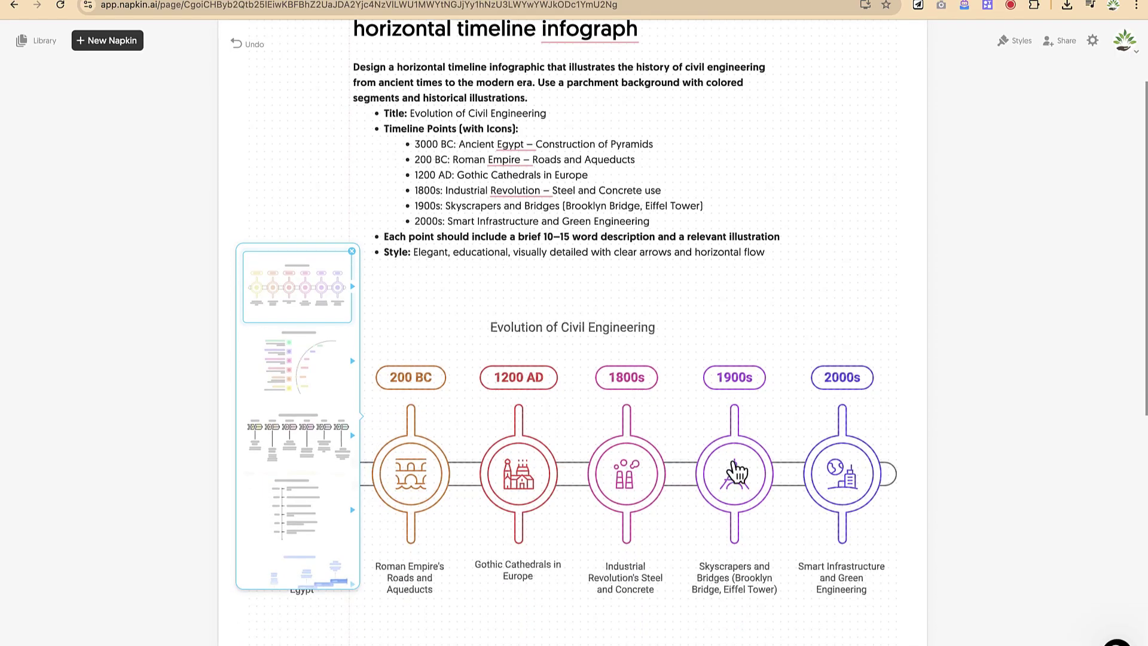
{"action": "left_click", "coordinate": [308, 374]}
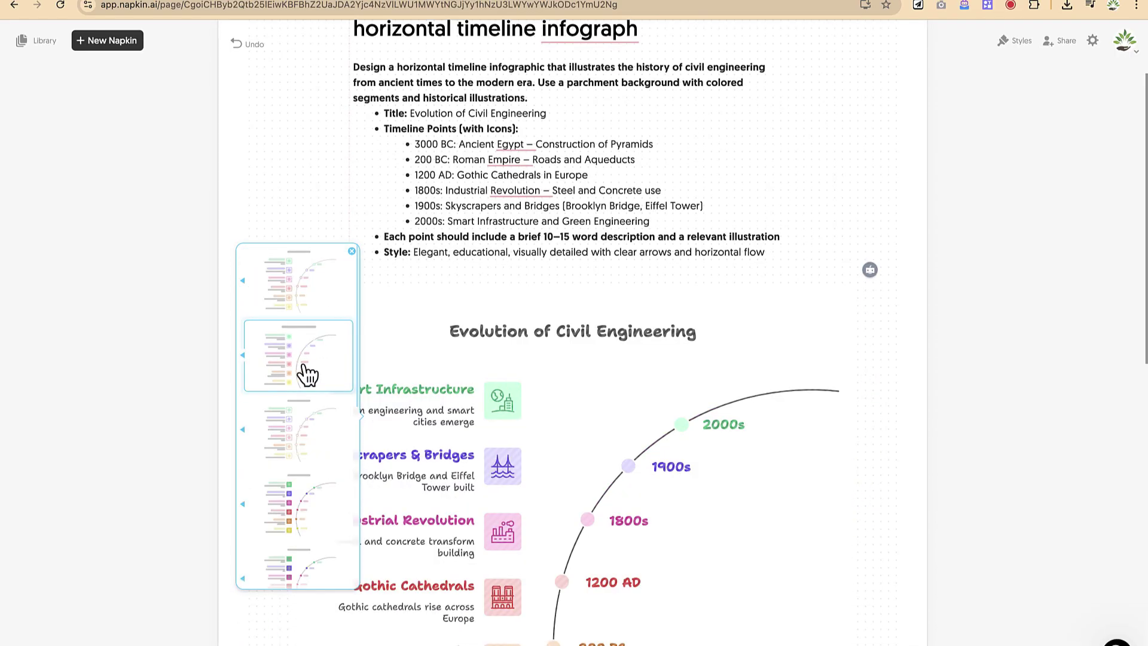
{"action": "left_click", "coordinate": [310, 506]}
{"action": "scroll", "coordinate": [307, 502], "scroll_direction": "down", "scroll_amount": 4}
{"action": "left_click", "coordinate": [299, 340]}
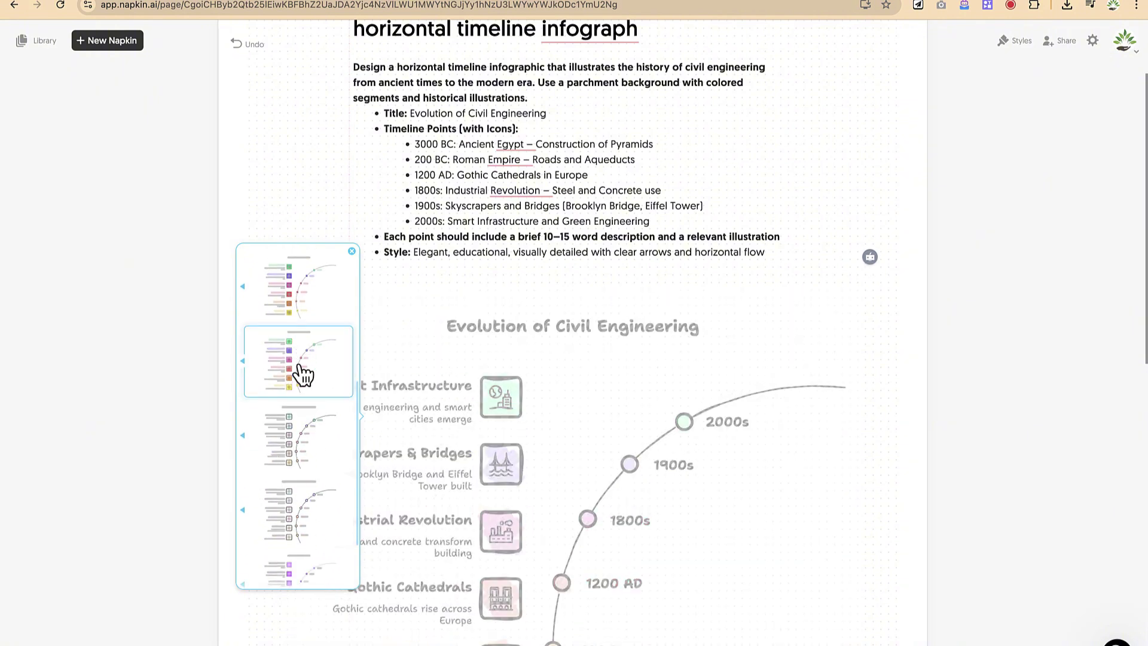
{"action": "left_click", "coordinate": [299, 452]}
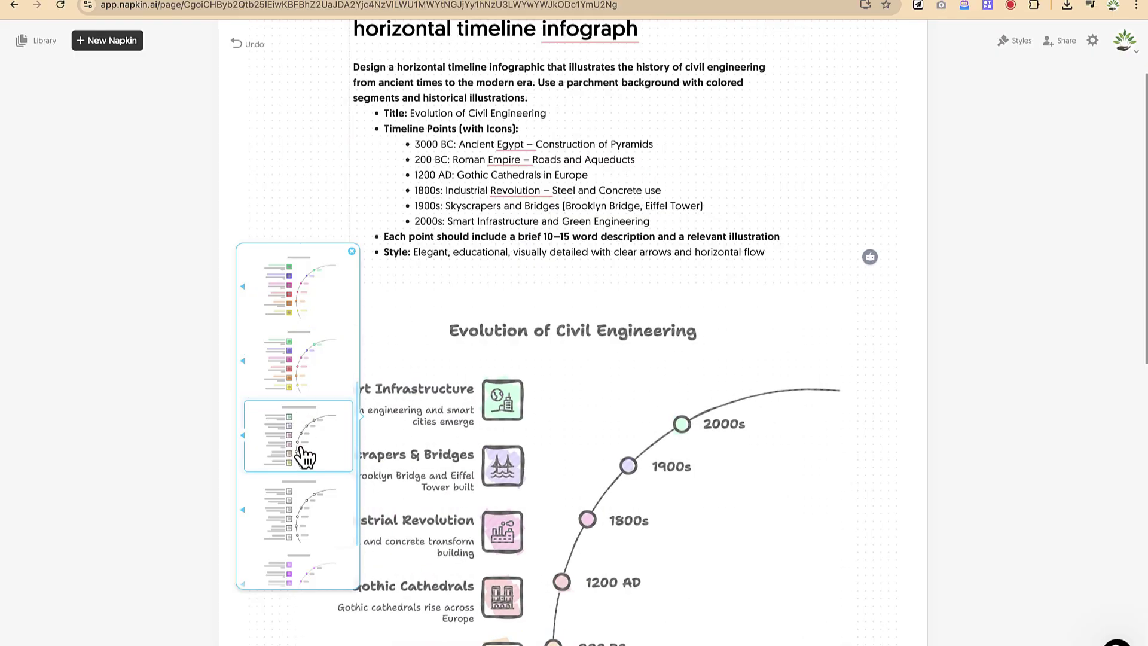
{"action": "scroll", "coordinate": [310, 517], "scroll_direction": "down", "scroll_amount": 2}
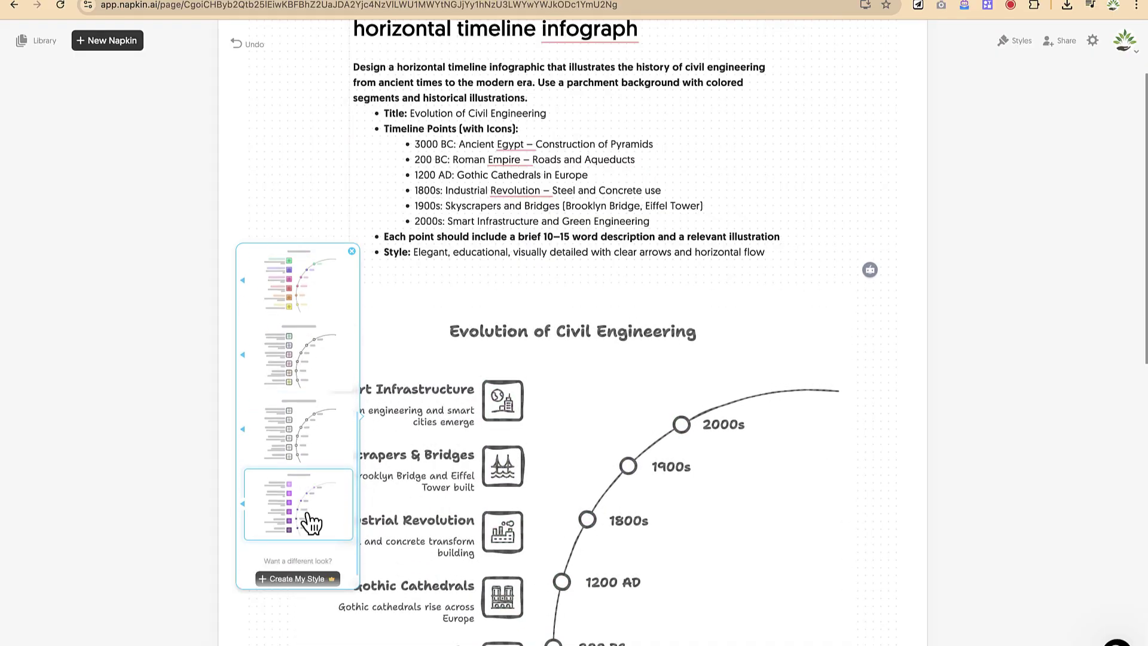
Try purple and multicolour variants, keep the first coloured-outline curved timeline, and close the panel
{"action": "left_click", "coordinate": [312, 521]}
{"action": "scroll", "coordinate": [312, 530], "scroll_direction": "up", "scroll_amount": 4}
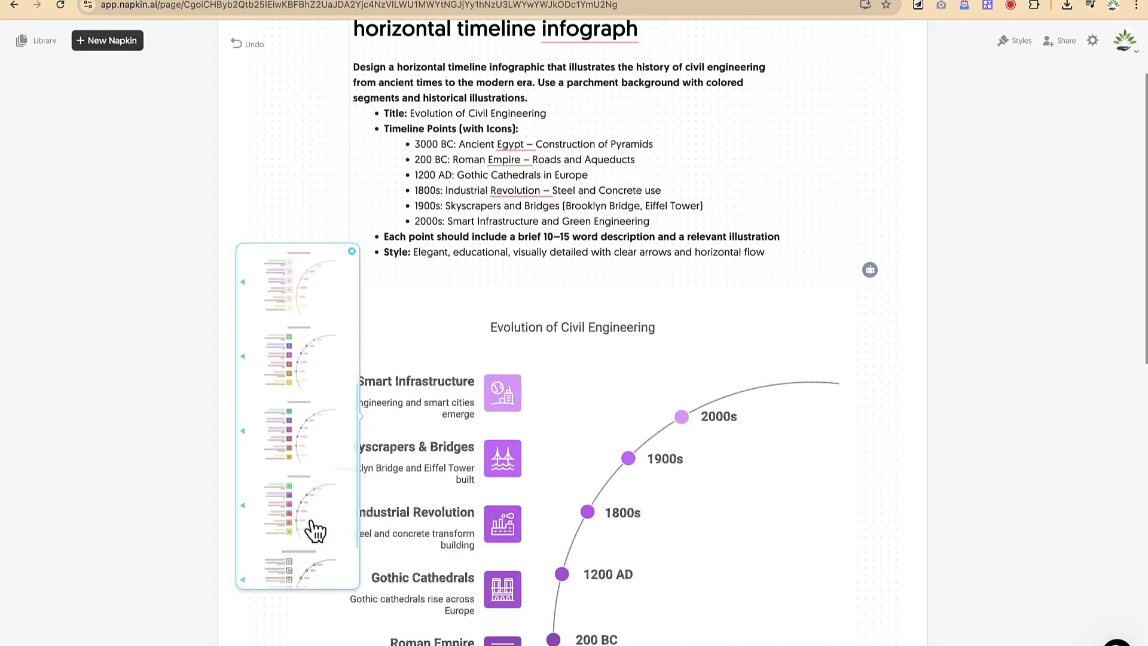
{"action": "left_click", "coordinate": [317, 354]}
{"action": "left_click", "coordinate": [286, 305]}
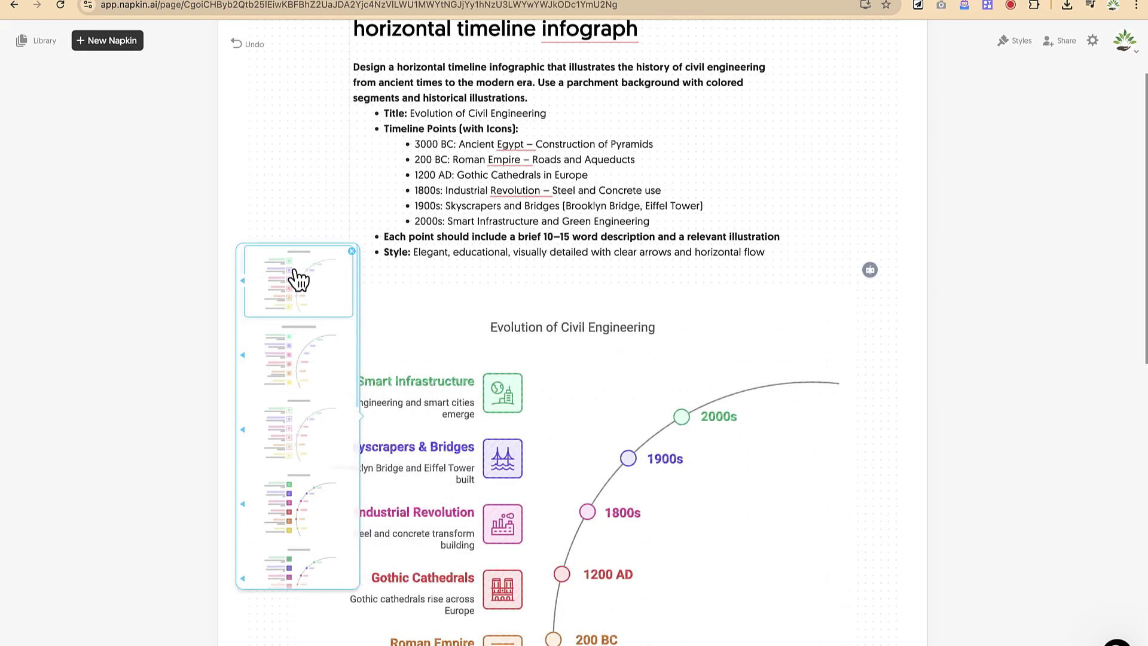
{"action": "left_click", "coordinate": [620, 492]}
{"action": "scroll", "coordinate": [620, 496], "scroll_direction": "down", "scroll_amount": 5}
{"action": "scroll", "coordinate": [620, 499], "scroll_direction": "down", "scroll_amount": 2}
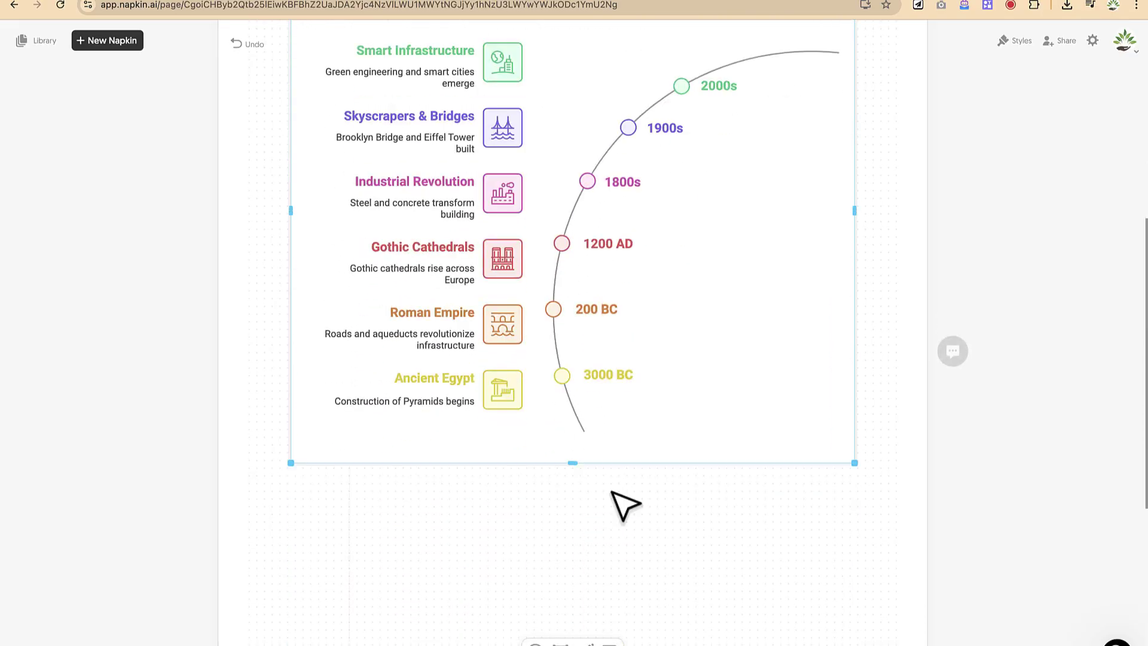
{"action": "scroll", "coordinate": [613, 494], "scroll_direction": "up", "scroll_amount": 3}
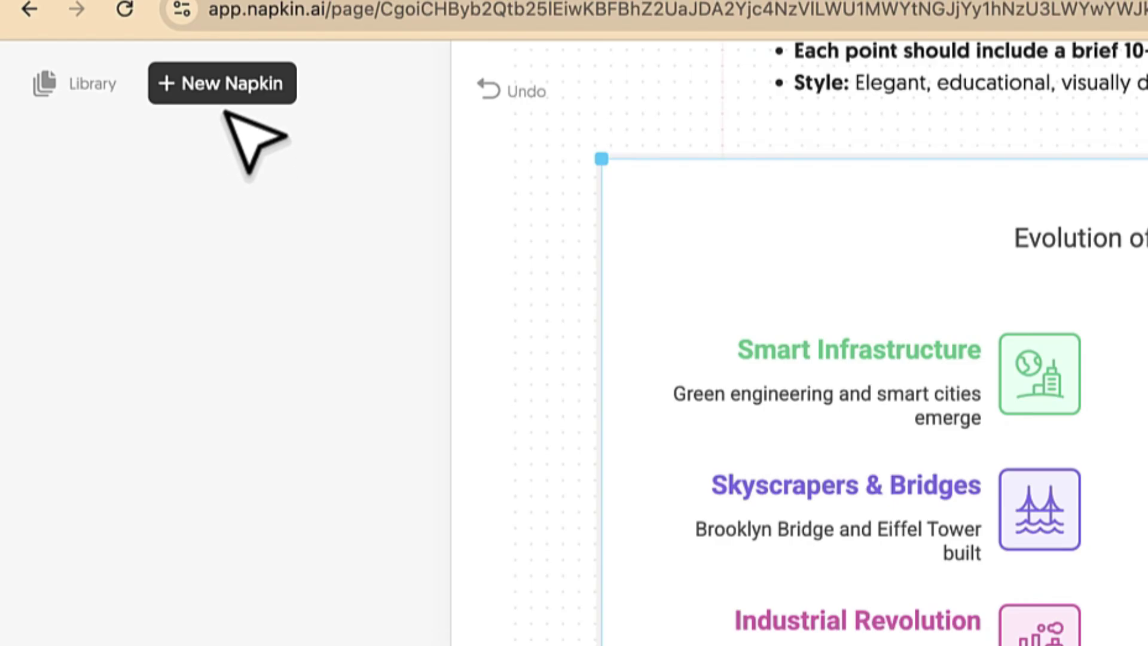
Have AI draft a new napkin from the 'best practices for a hiring interview' suggestion
{"action": "left_click", "coordinate": [236, 119]}
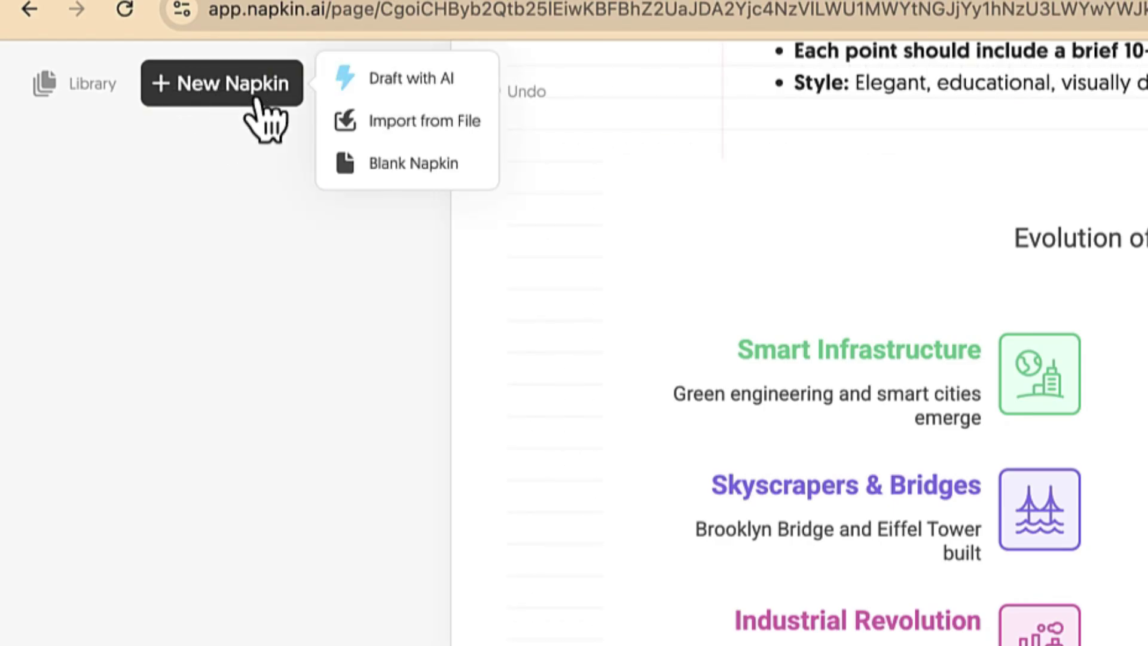
{"action": "left_click", "coordinate": [413, 90]}
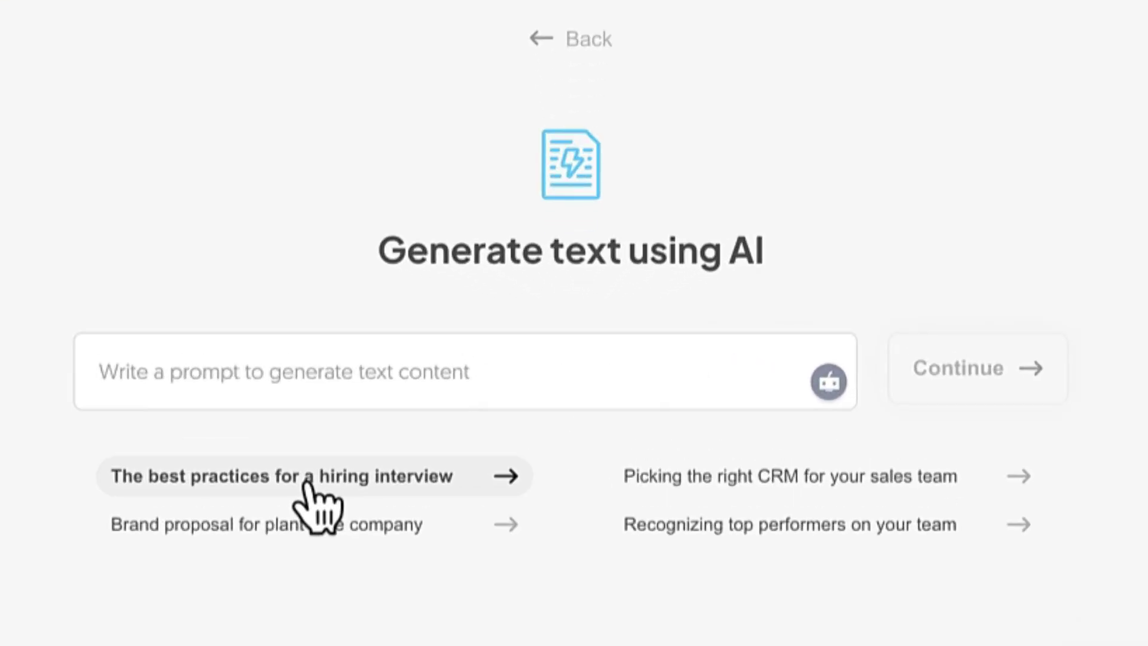
{"action": "left_click", "coordinate": [308, 483]}
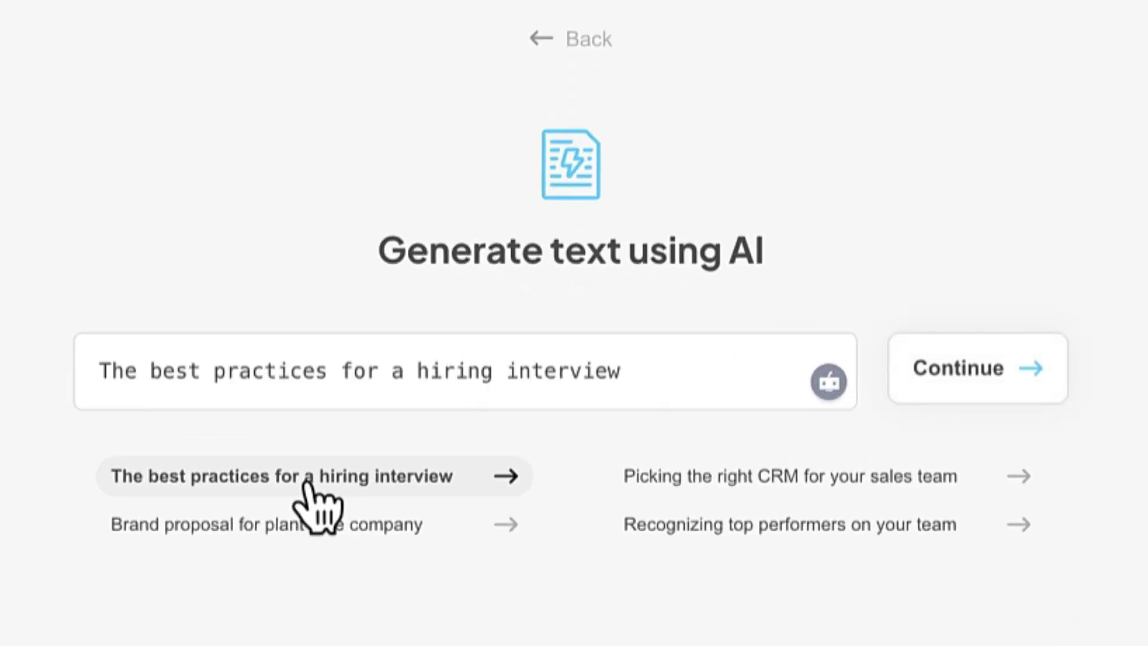
{"action": "left_click", "coordinate": [991, 385]}
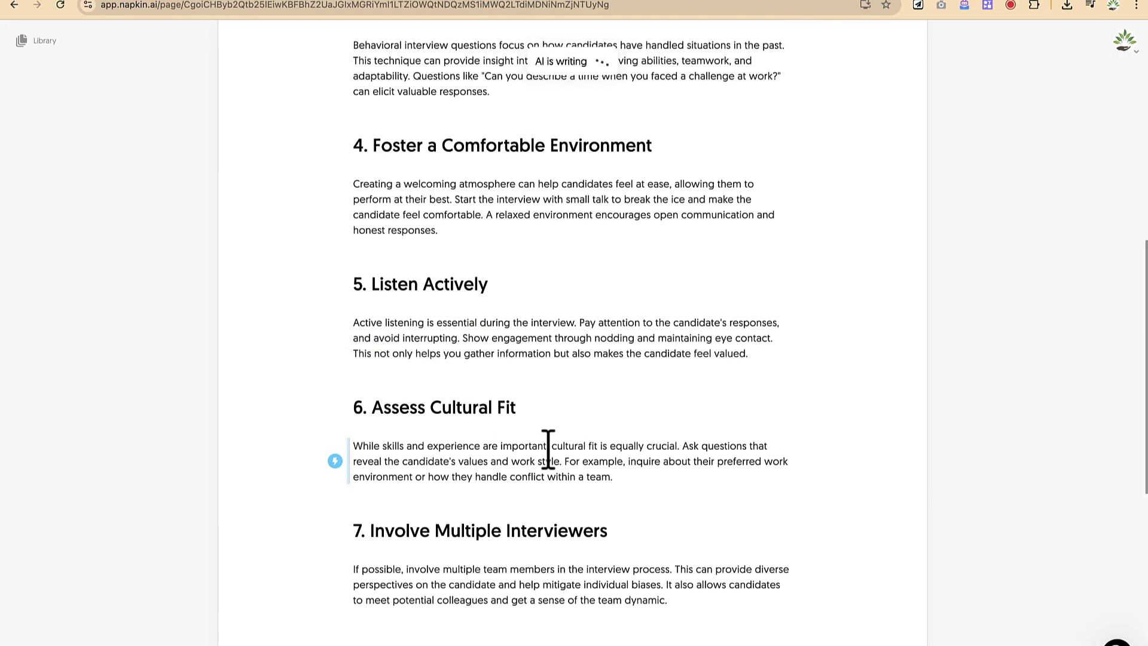
{"action": "scroll", "coordinate": [545, 591], "scroll_direction": "up", "scroll_amount": 10}
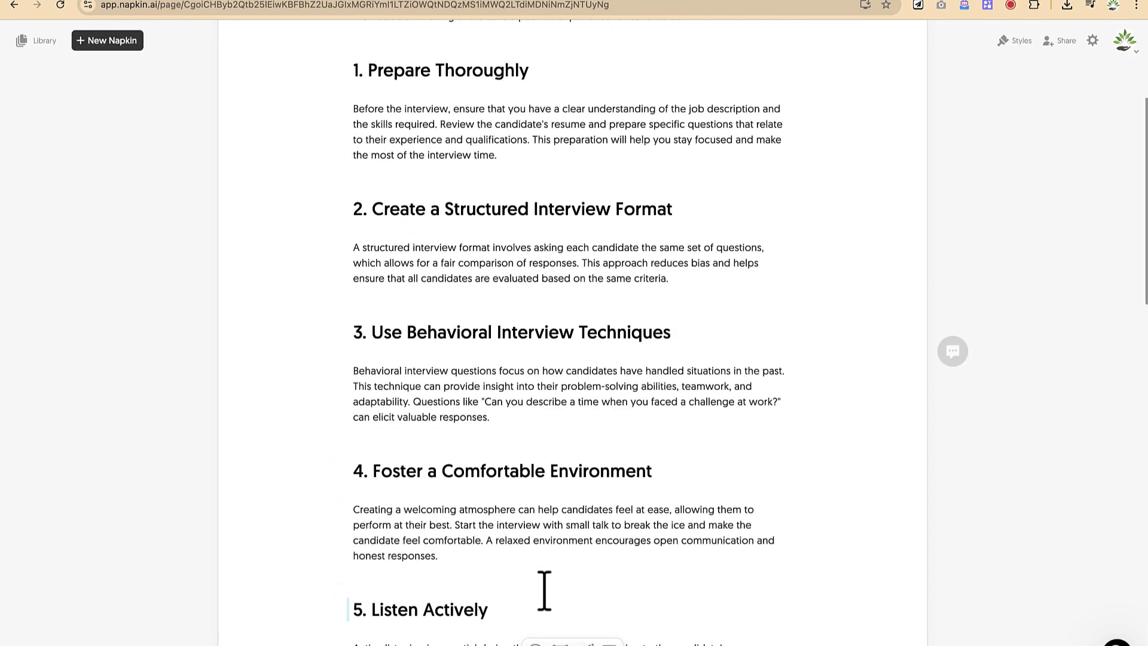
{"action": "scroll", "coordinate": [544, 590], "scroll_direction": "down", "scroll_amount": 12}
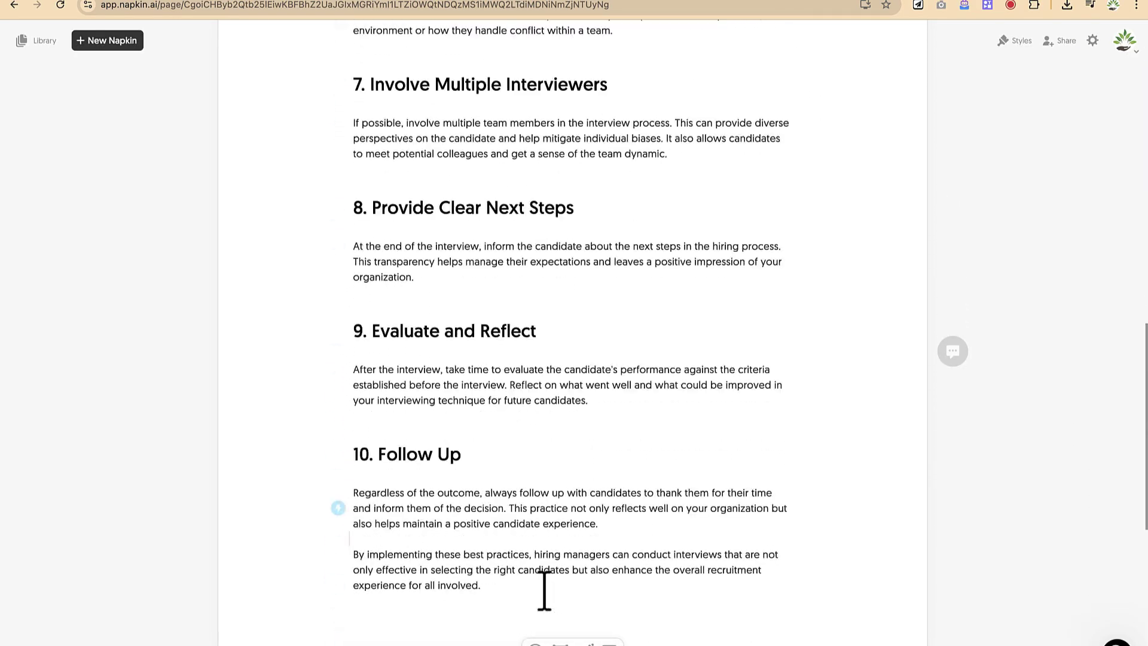
{"action": "scroll", "coordinate": [544, 590], "scroll_direction": "down", "scroll_amount": 3}
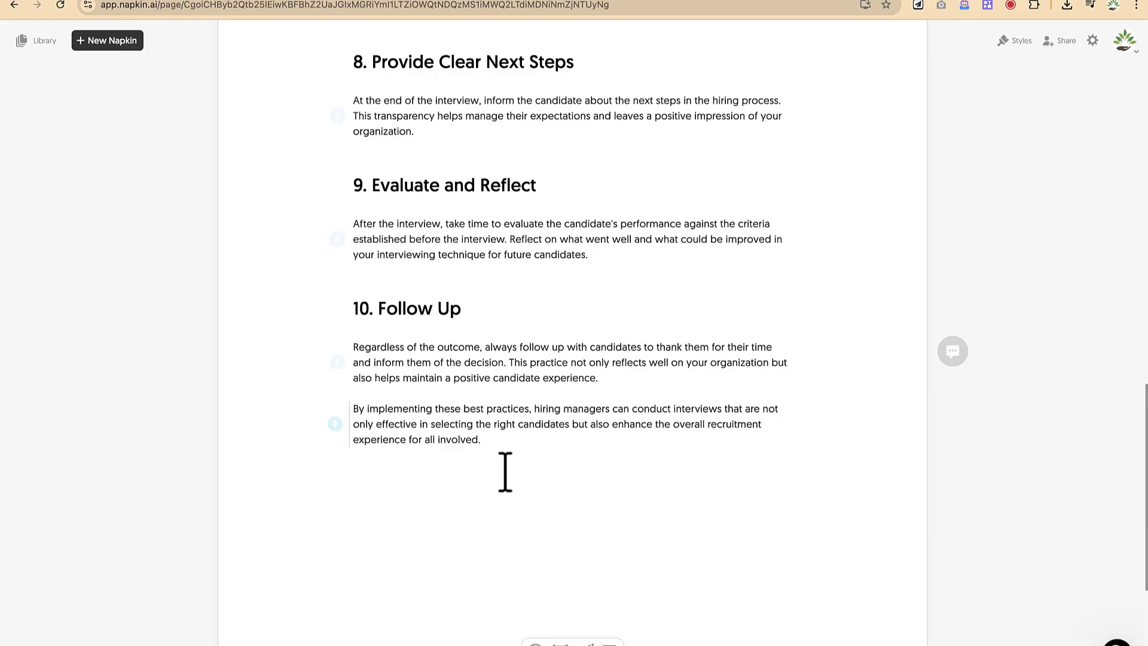
{"action": "scroll", "coordinate": [481, 398], "scroll_direction": "up", "scroll_amount": 15}
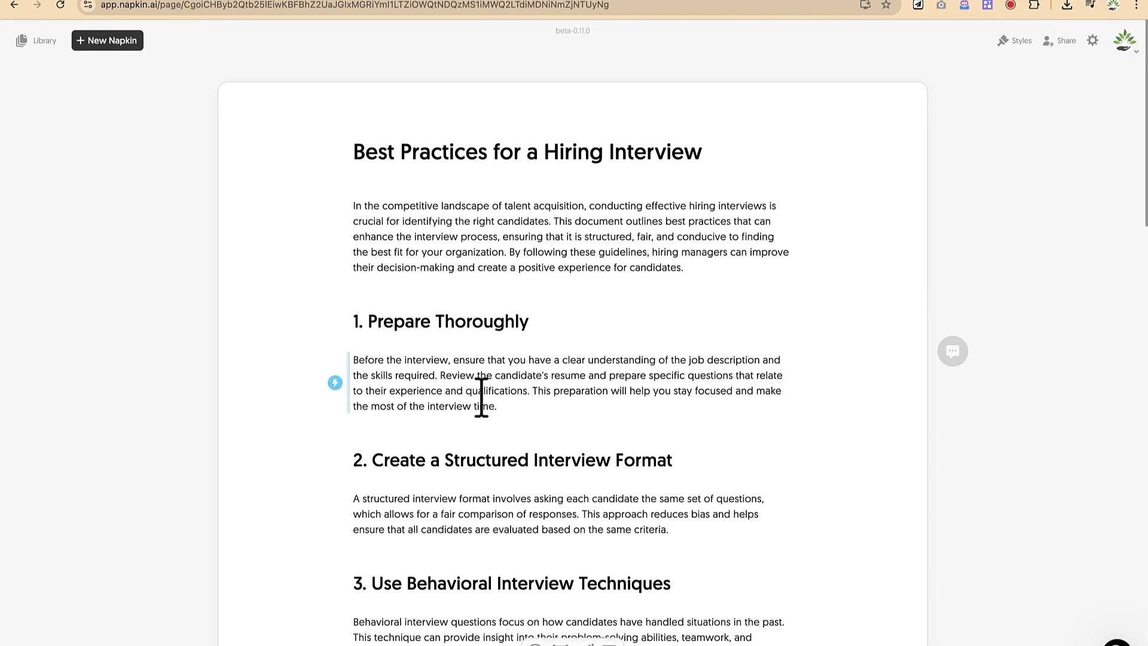
Generate a visual from the whole hiring document and apply the purple oval-rings style
{"action": "left_click_drag", "start_coordinate": [357, 143], "coordinate": [468, 374]}
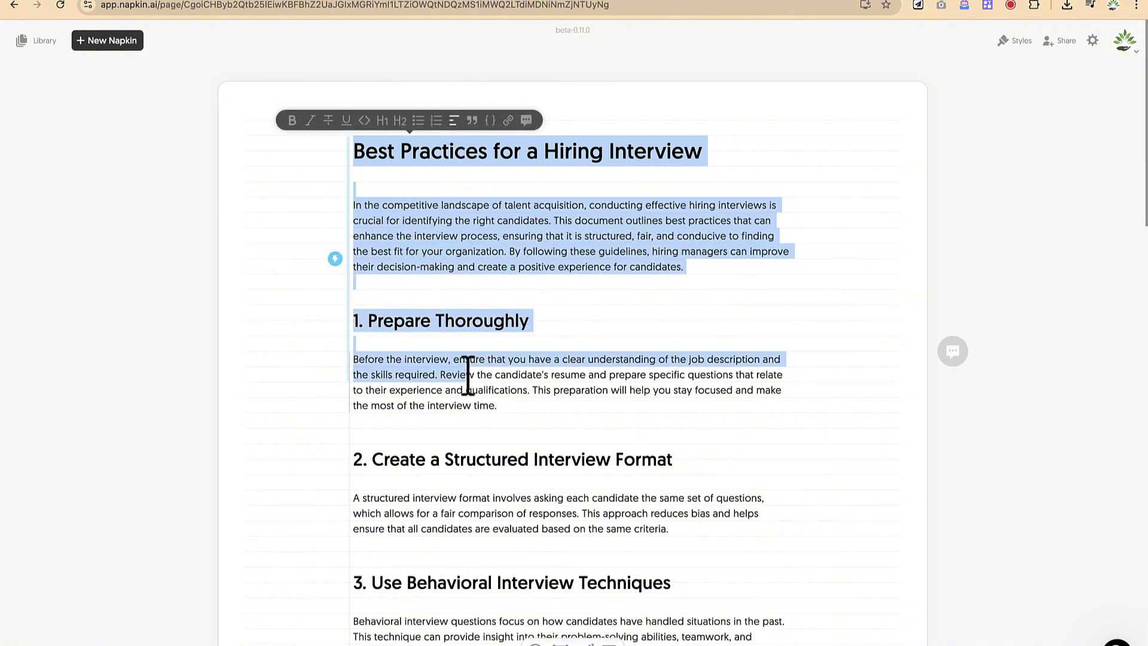
{"action": "key", "text": "ctrl+a"}
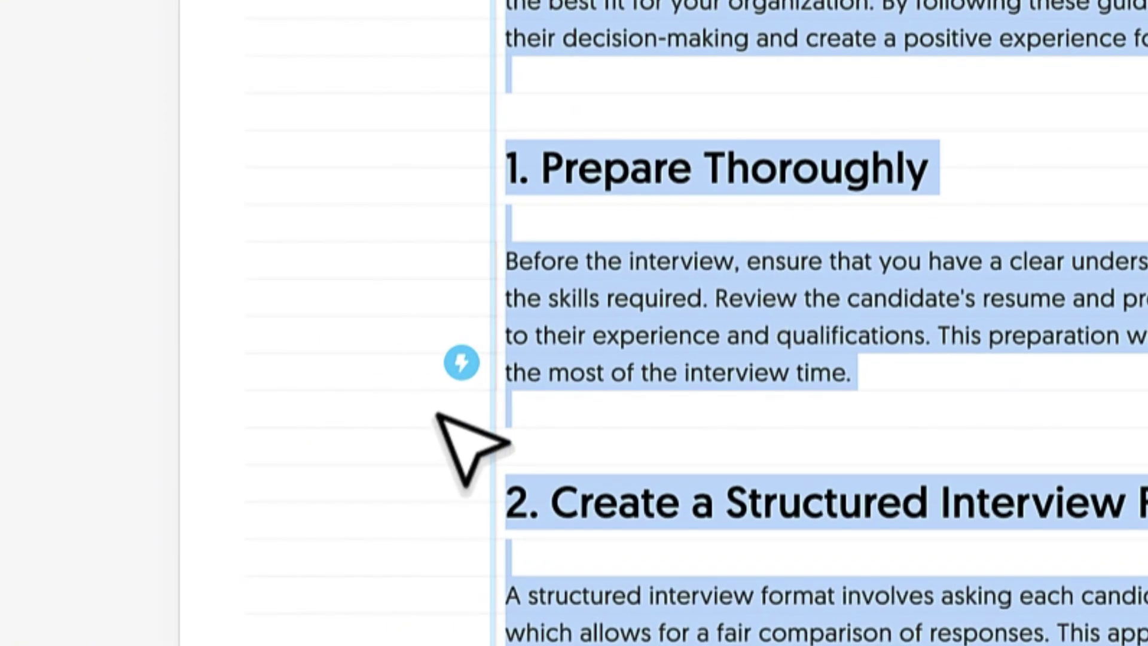
{"action": "left_click", "coordinate": [462, 364]}
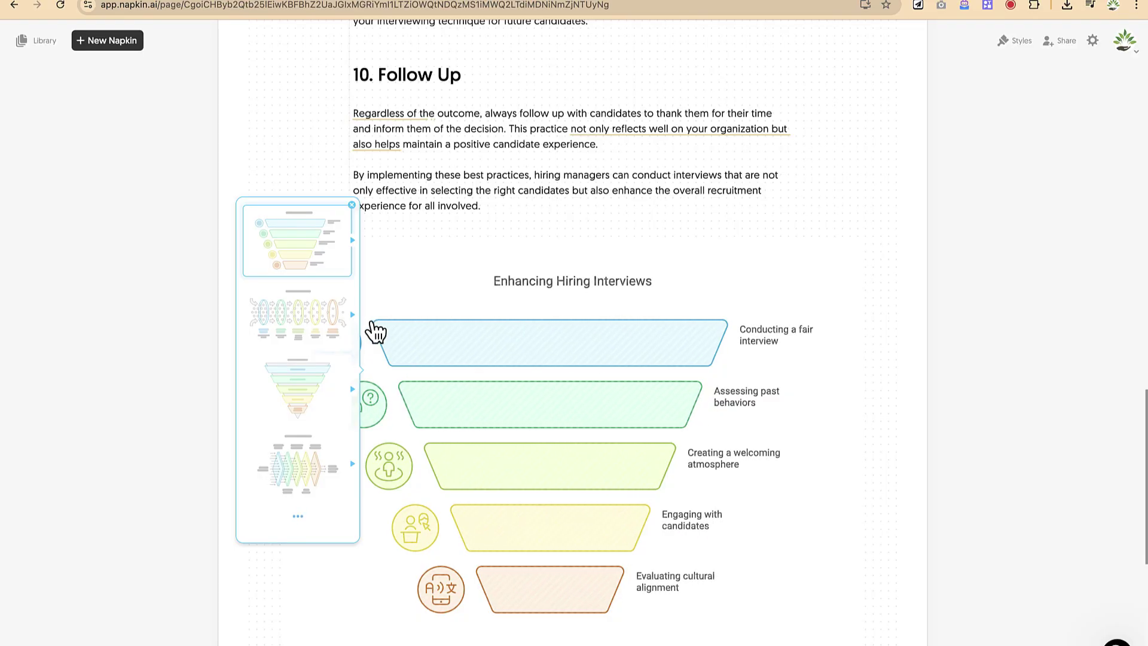
{"action": "left_click", "coordinate": [292, 315]}
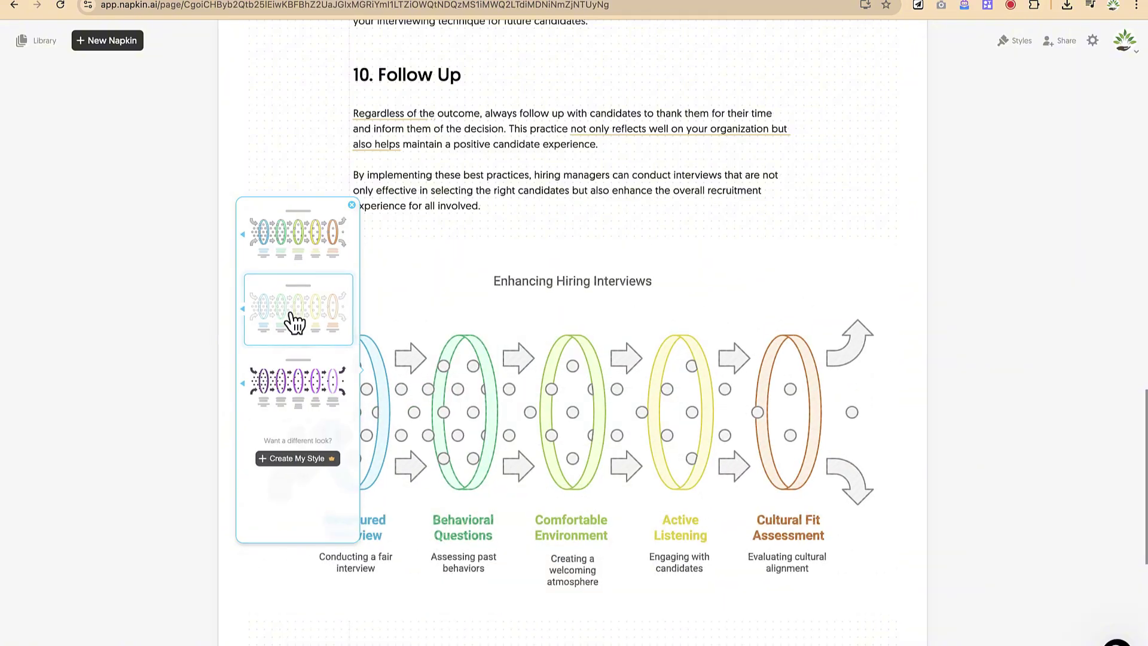
{"action": "left_click", "coordinate": [301, 373]}
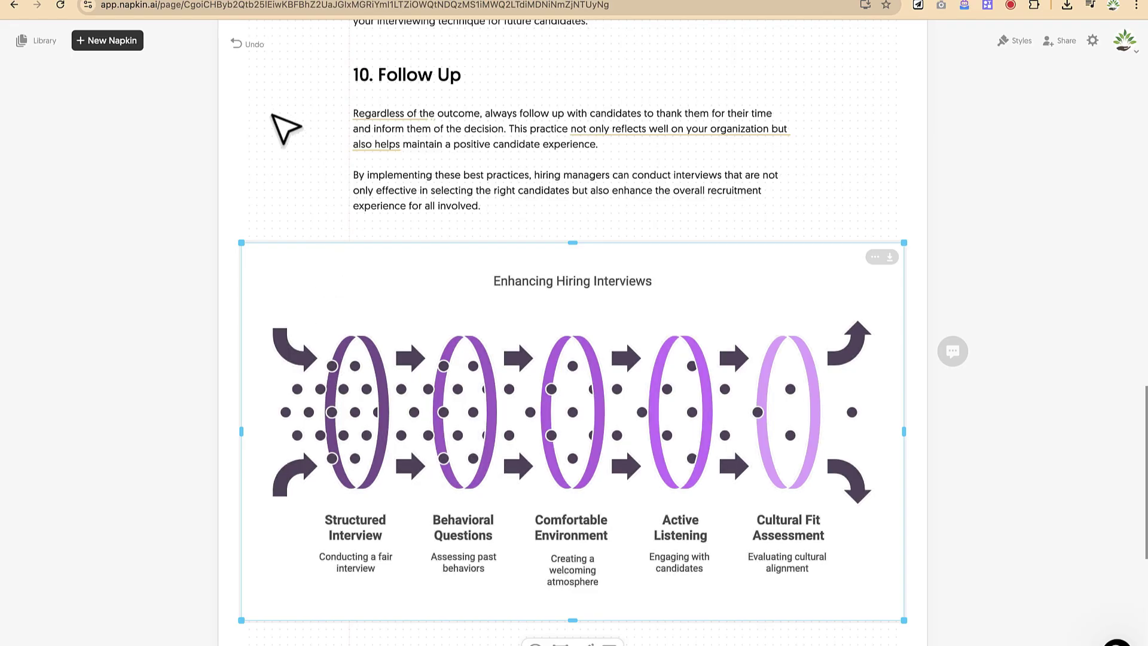
{"action": "scroll", "coordinate": [490, 394], "scroll_direction": "down", "scroll_amount": 5}
{"action": "scroll", "coordinate": [496, 397], "scroll_direction": "up", "scroll_amount": 3}
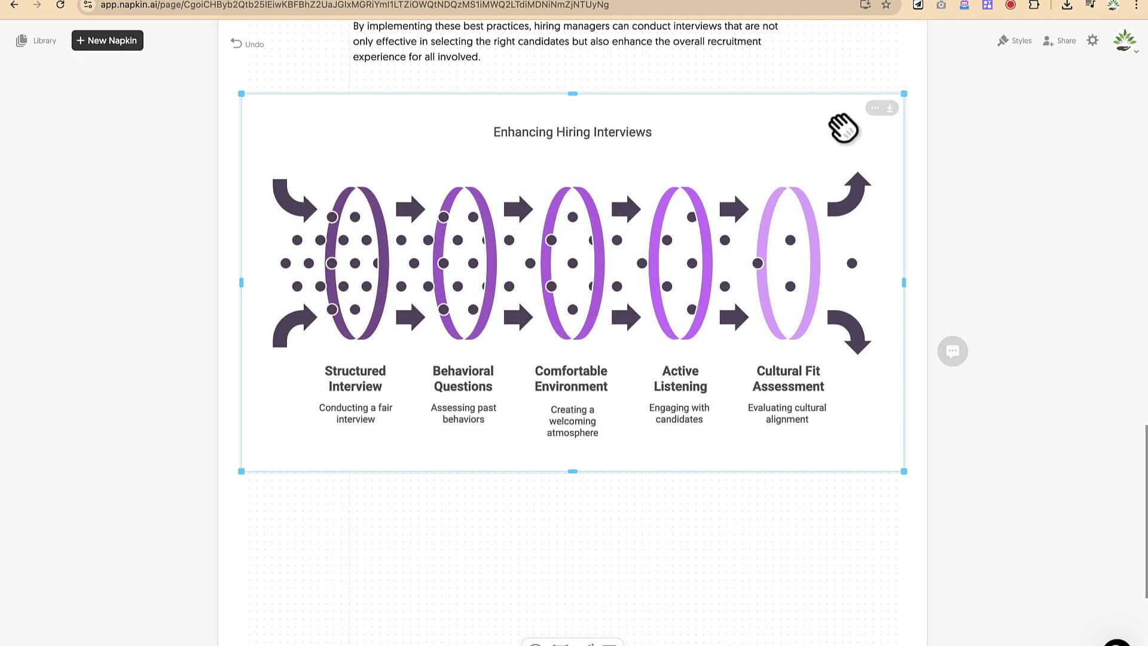
{"action": "scroll", "coordinate": [379, 205], "scroll_direction": "up", "scroll_amount": 12}
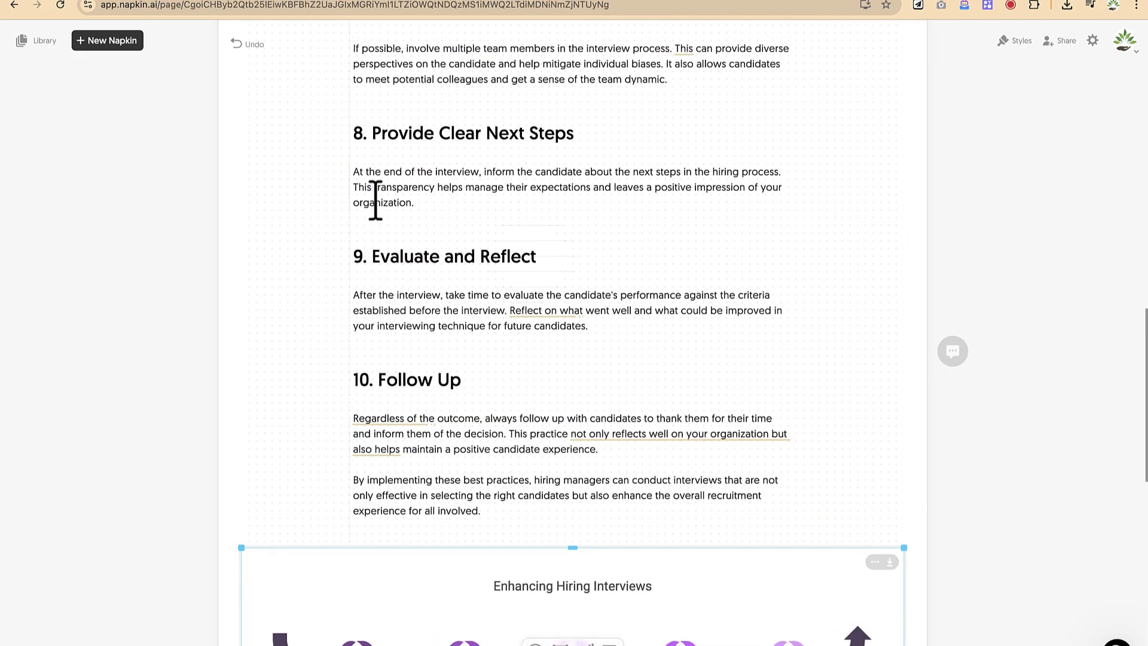
{"action": "scroll", "coordinate": [376, 201], "scroll_direction": "up", "scroll_amount": 8}
{"action": "scroll", "coordinate": [375, 201], "scroll_direction": "down", "scroll_amount": 20}
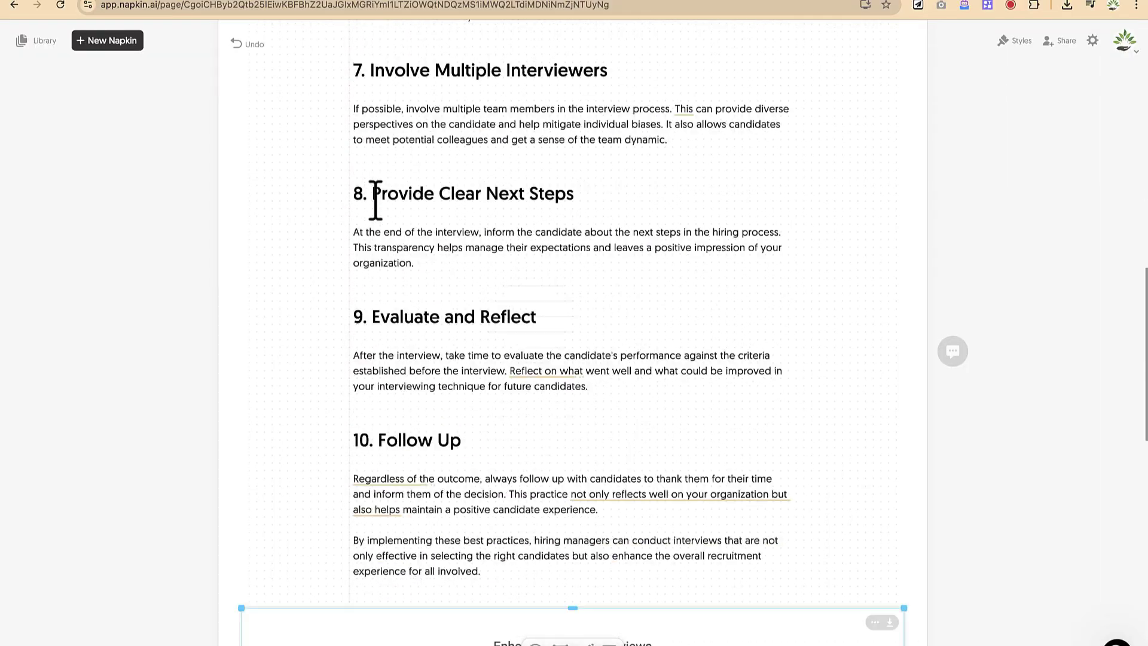
{"action": "scroll", "coordinate": [375, 201], "scroll_direction": "down", "scroll_amount": 1}
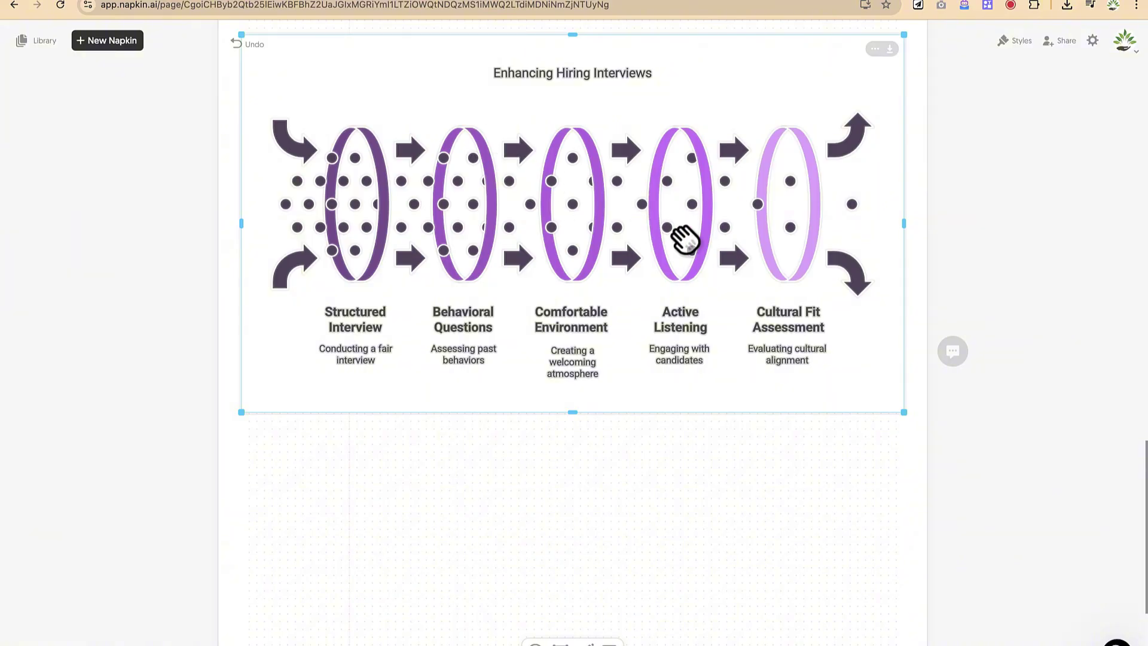
{"action": "left_click", "coordinate": [117, 45]}
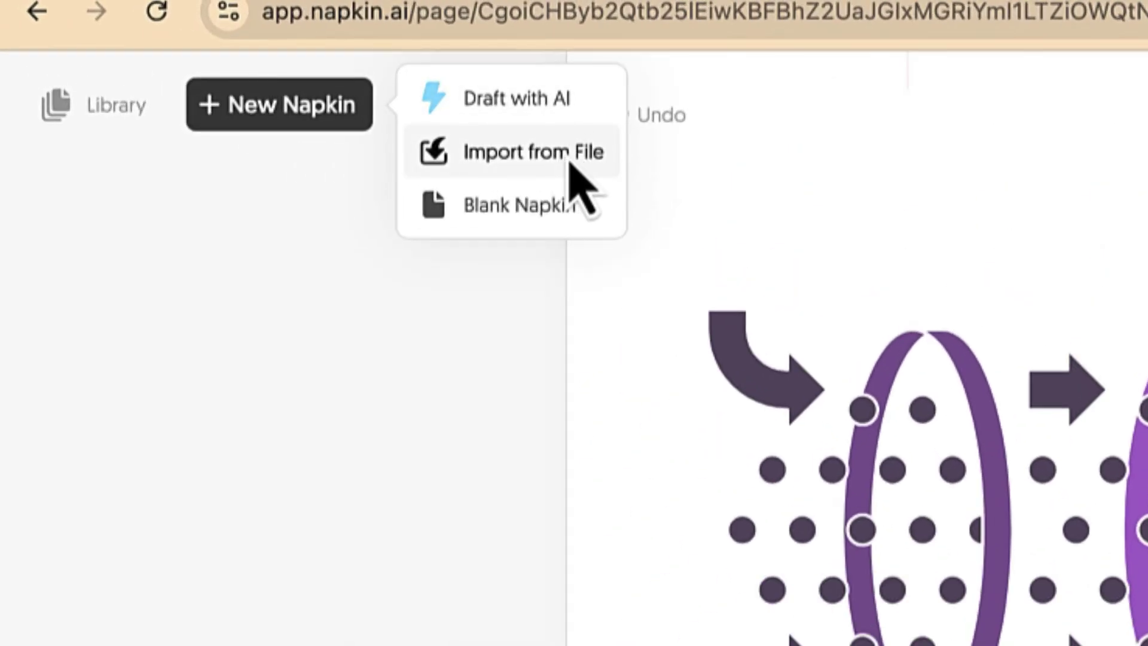
{"action": "left_click", "coordinate": [179, 99]}
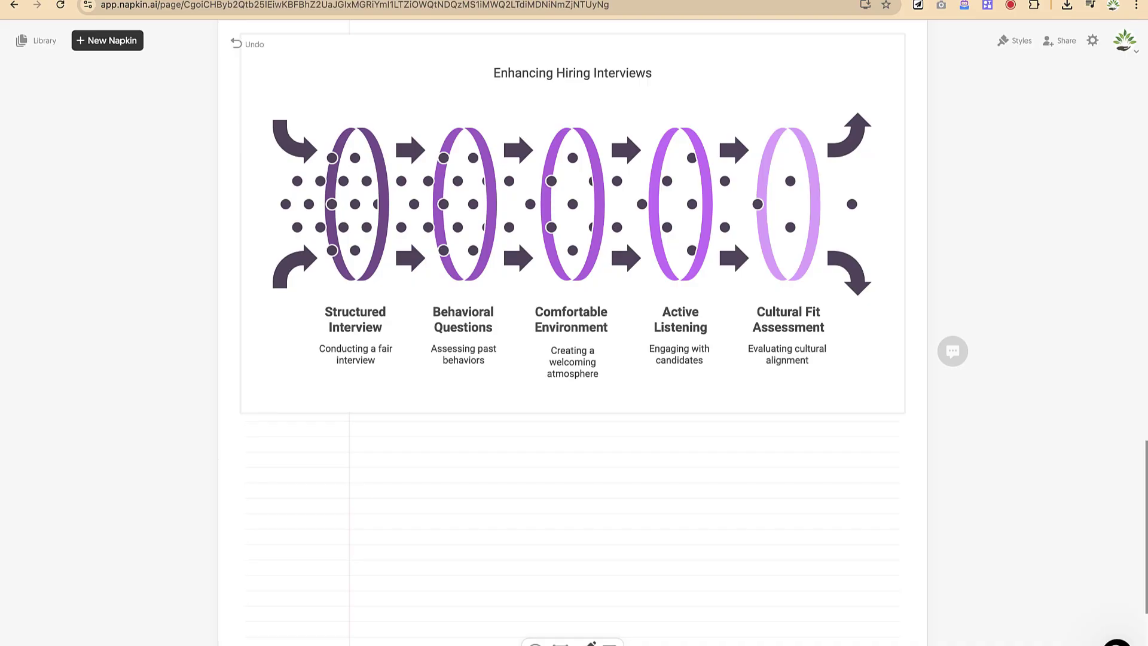
Sketch freehand curves up over Behavioral Questions and a loop around Active Listening
{"action": "left_click", "coordinate": [584, 644]}
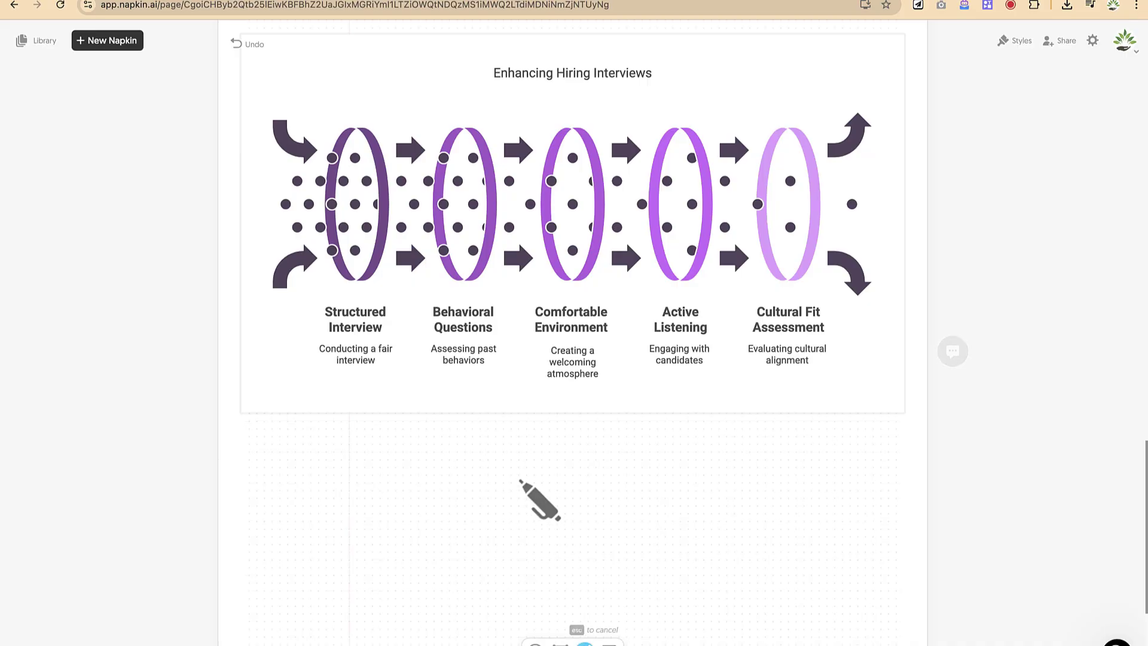
{"action": "mouse_move", "coordinate": [411, 413]}
{"action": "left_mouse_down"}
{"action": "mouse_move", "coordinate": [456, 351]}
{"action": "mouse_move", "coordinate": [515, 448]}
{"action": "left_mouse_up"}
{"action": "left_click_drag", "start_coordinate": [522, 399], "coordinate": [551, 348]}
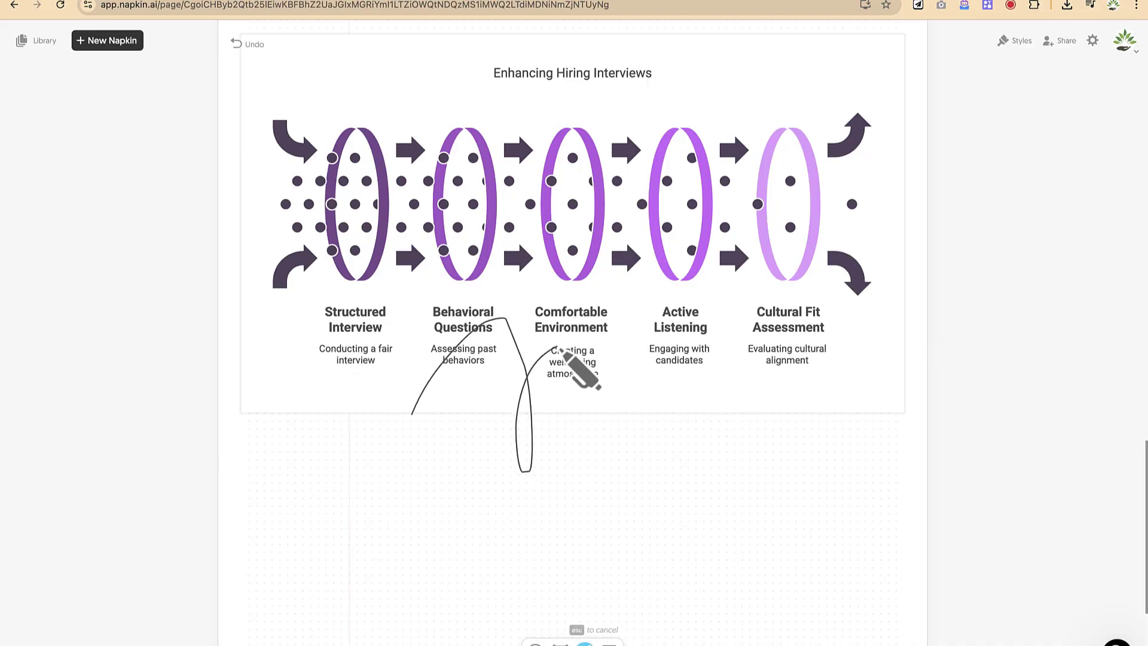
{"action": "mouse_move", "coordinate": [674, 299]}
{"action": "left_mouse_down"}
{"action": "mouse_move", "coordinate": [678, 391]}
{"action": "mouse_move", "coordinate": [632, 297]}
{"action": "mouse_move", "coordinate": [663, 286]}
{"action": "left_mouse_up"}
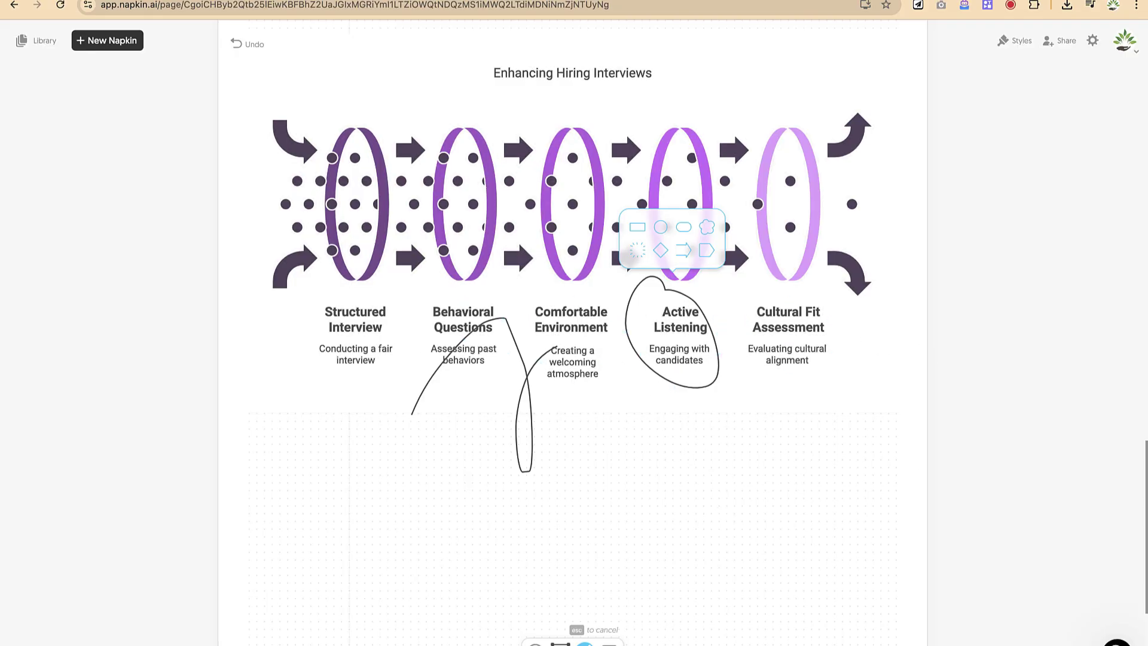
Place a text box with blank lines below the diagram and bring up Spark Search
{"action": "key", "text": "t"}
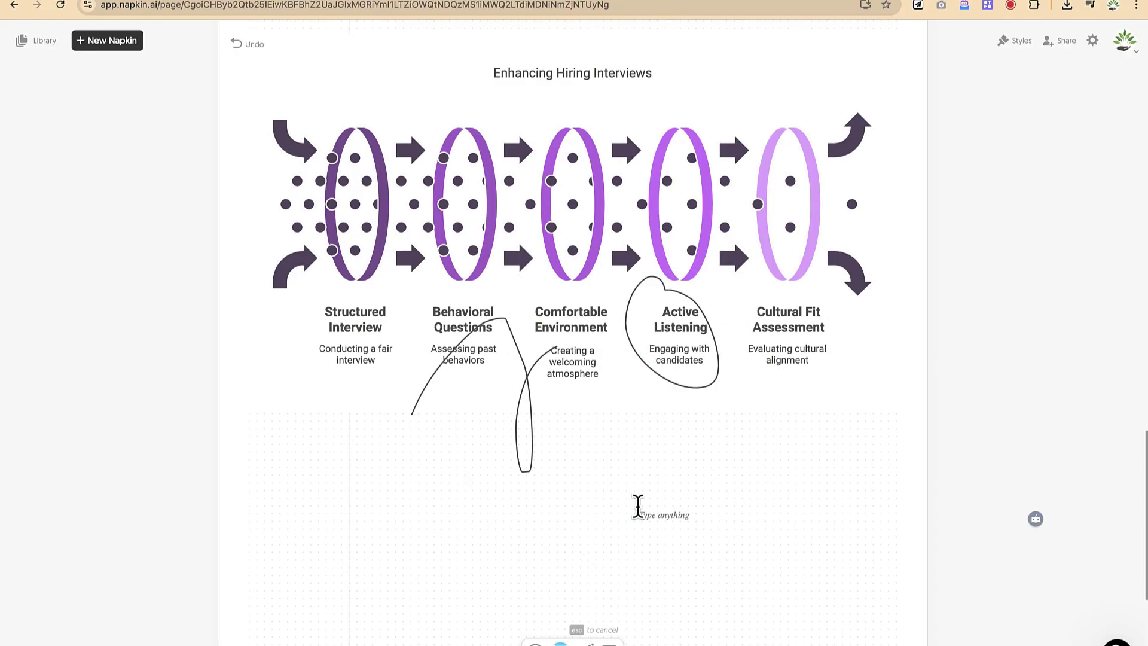
{"action": "left_click", "coordinate": [789, 543]}
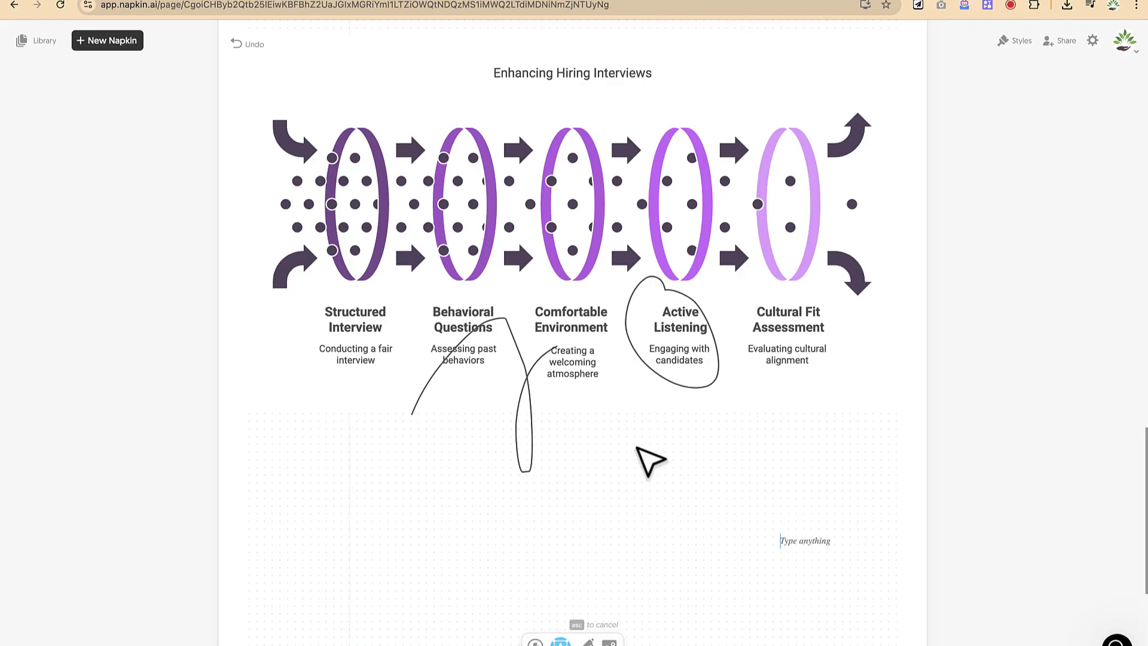
{"action": "key", "text": "Escape"}
{"action": "key", "text": "Return"}
{"action": "key", "text": "Return"}
{"action": "key", "text": "Return"}
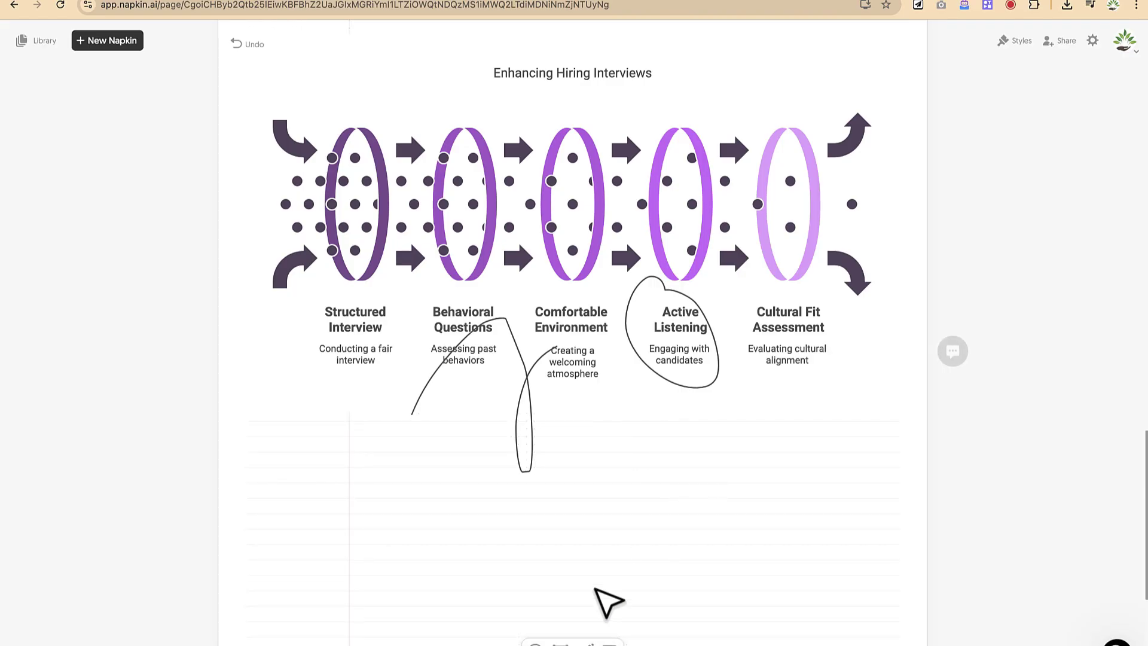
{"action": "key", "text": "slash"}
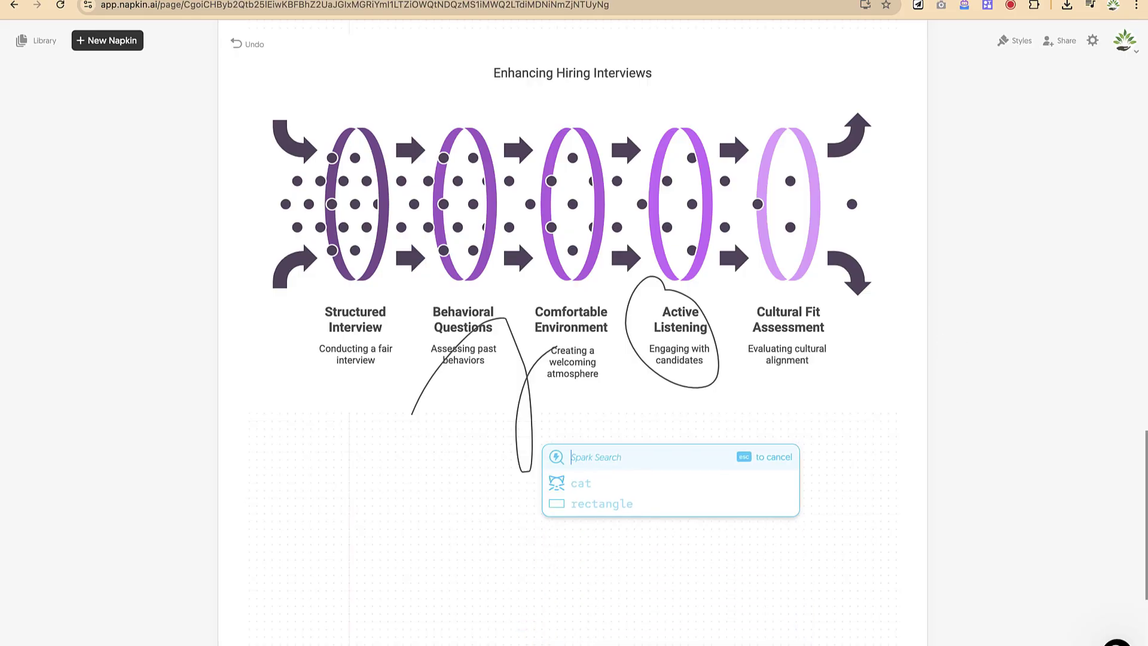
Insert a cat icon and a rectangle from Spark Search below the hiring diagram
{"action": "key", "text": "Down"}
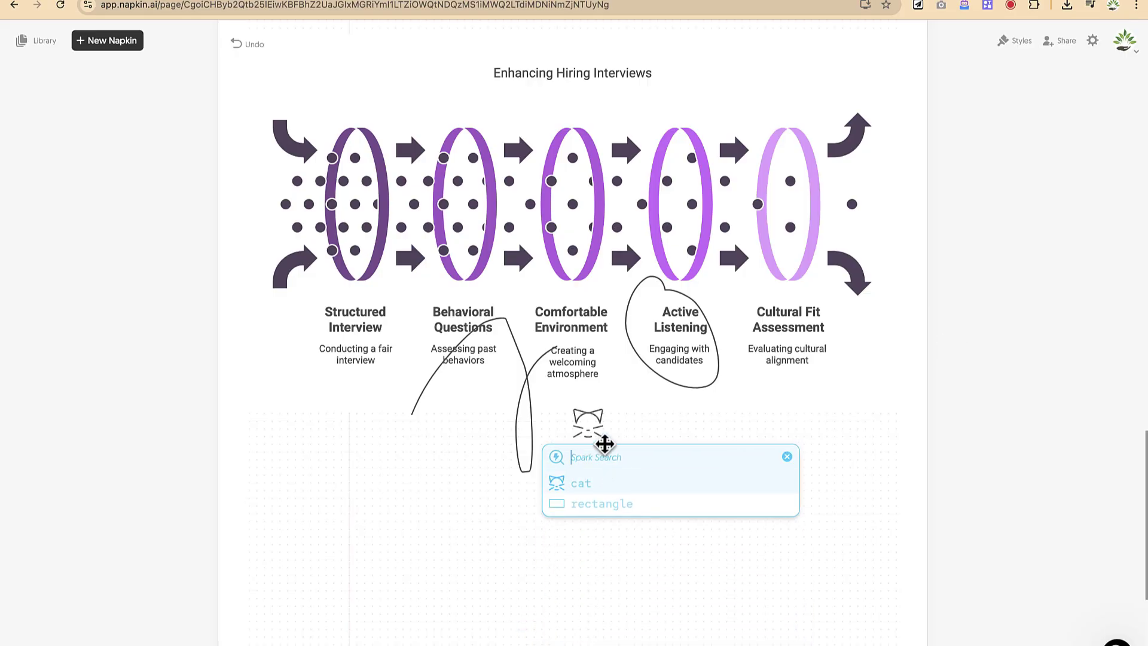
{"action": "left_click", "coordinate": [605, 488]}
{"action": "left_click", "coordinate": [752, 457]}
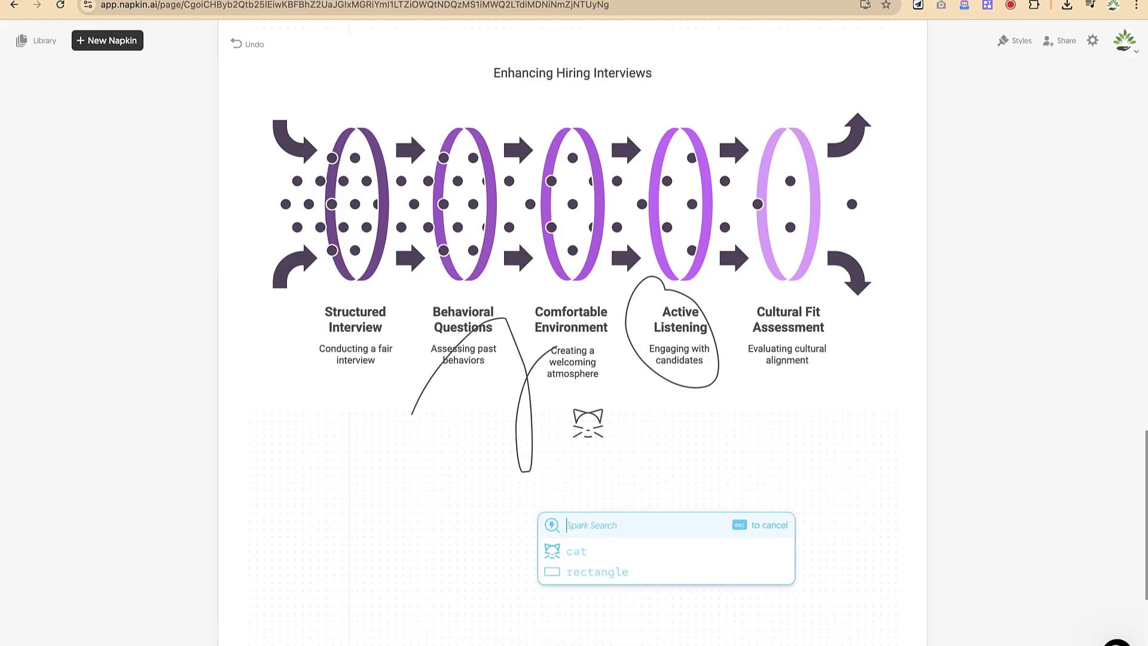
{"action": "left_click", "coordinate": [631, 545]}
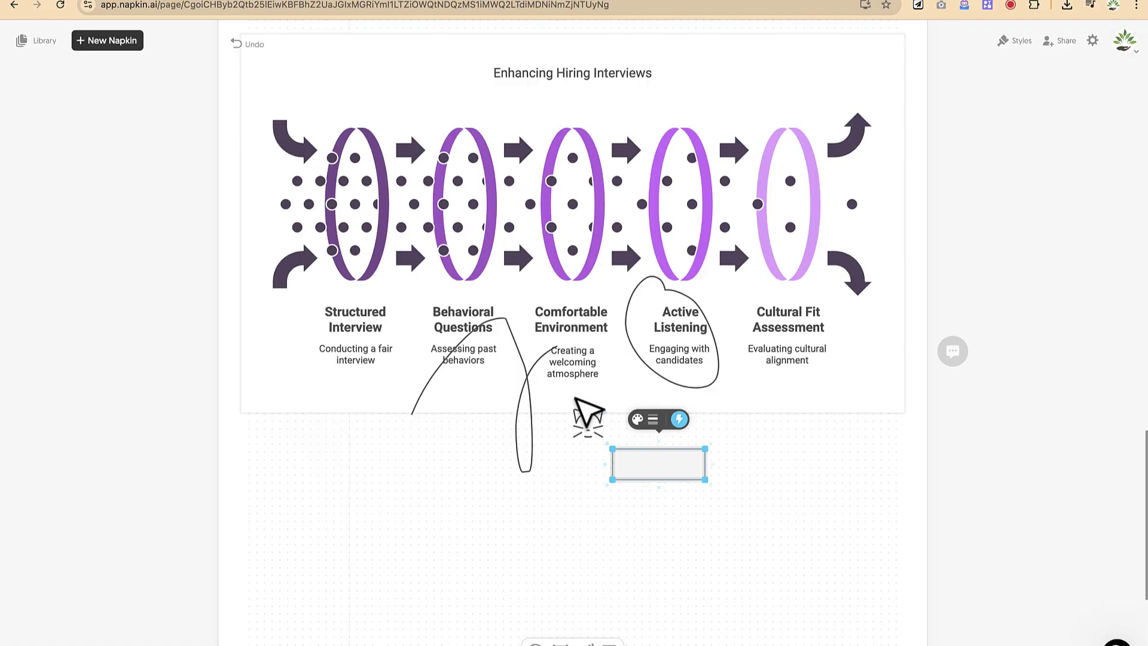
{"action": "scroll", "coordinate": [580, 409], "scroll_direction": "up", "scroll_amount": 15}
{"action": "scroll", "coordinate": [574, 398], "scroll_direction": "up", "scroll_amount": 5}
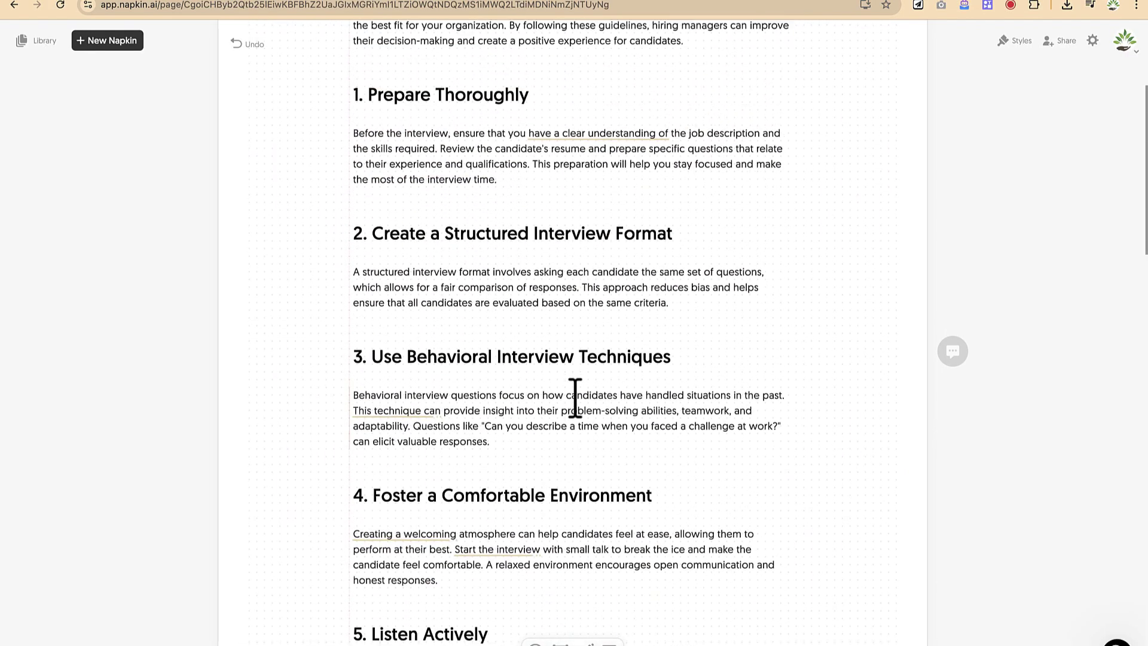